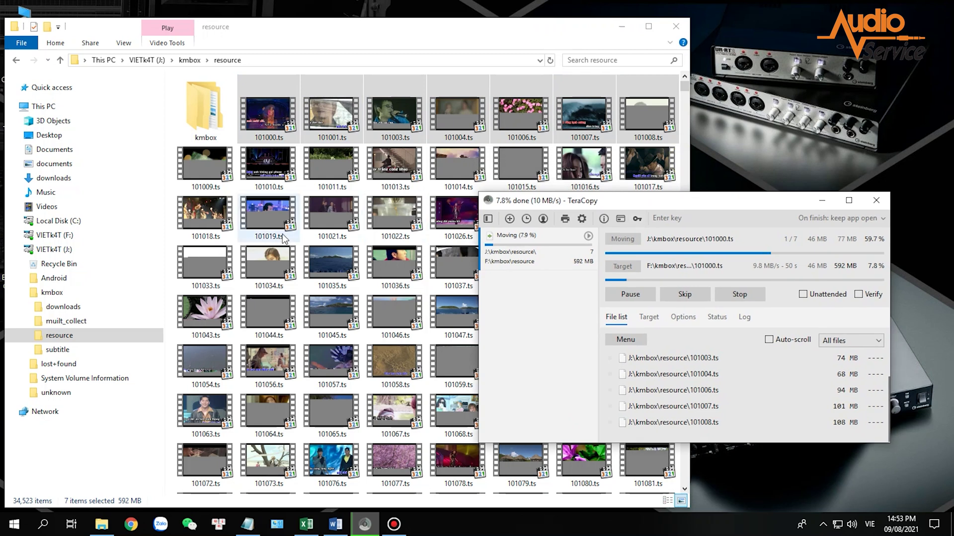
# Move the TeraCopy progress window lower to uncover more of the video files behind it
pyautogui.moveTo(679, 201); pyautogui.dragTo(675, 253)
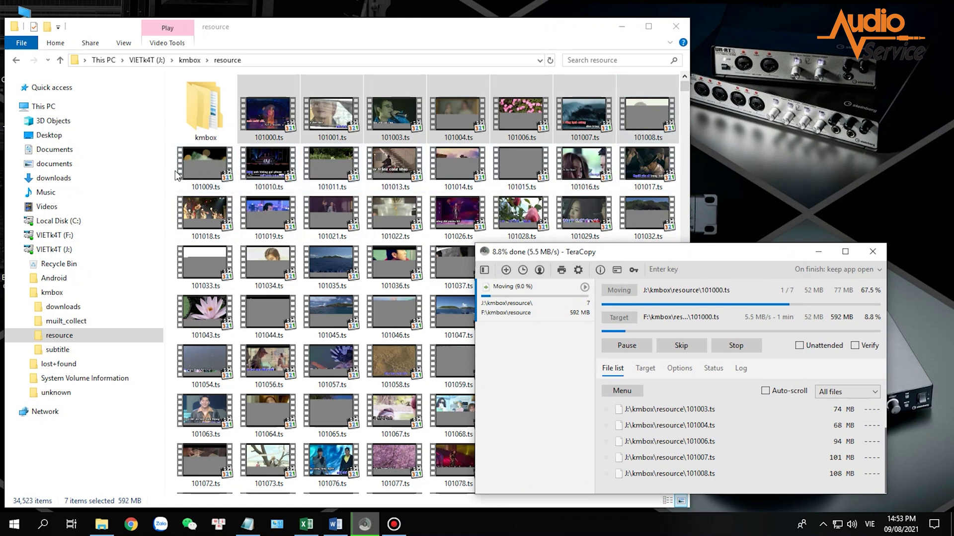
pyautogui.moveTo(171, 174); pyautogui.dragTo(294, 238)
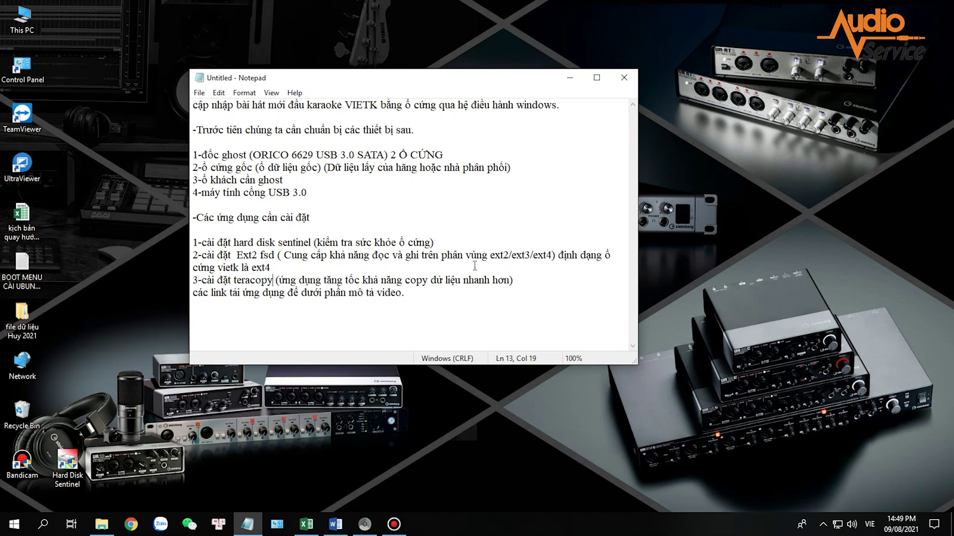
# Minimize the notes and launch Ext2Mgr.exe through the Ext2Fsd shortcut in the phần mềm cài đặt folder
pyautogui.click(571, 80)
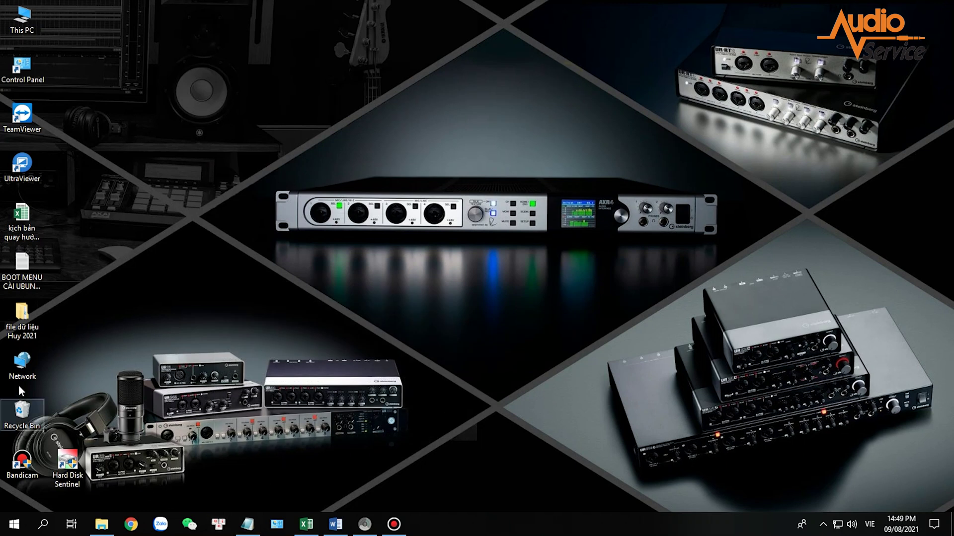
pyautogui.doubleClick(24, 321)
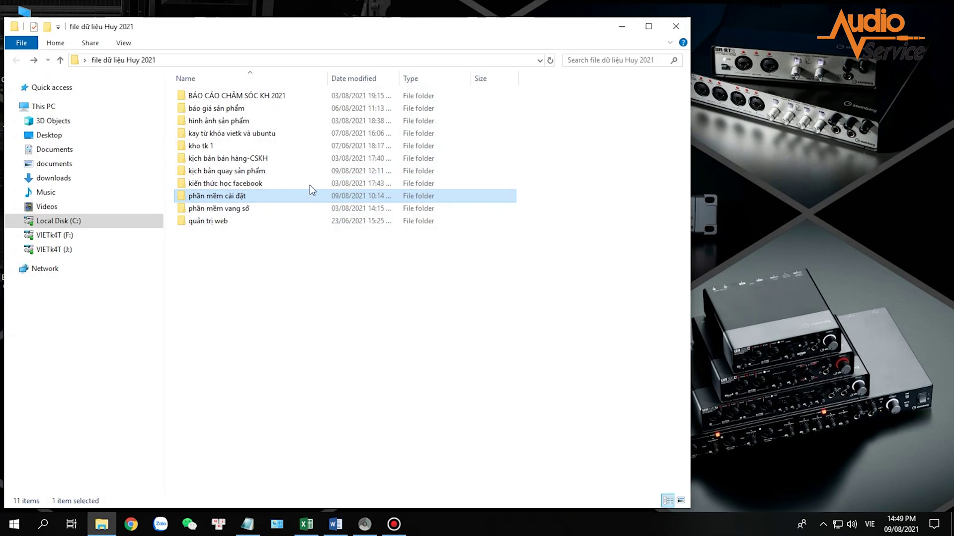
pyautogui.doubleClick(268, 194)
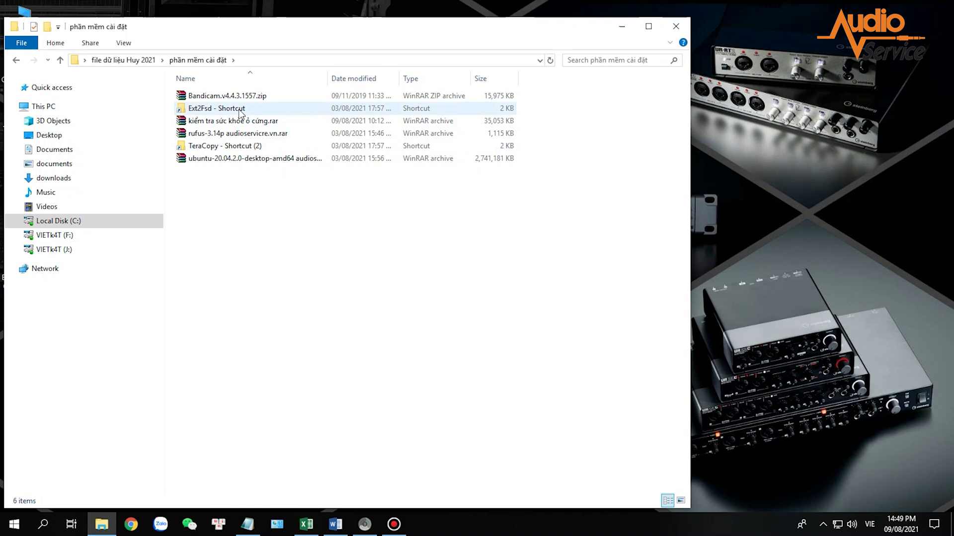
pyautogui.doubleClick(241, 109)
pyautogui.doubleClick(241, 132)
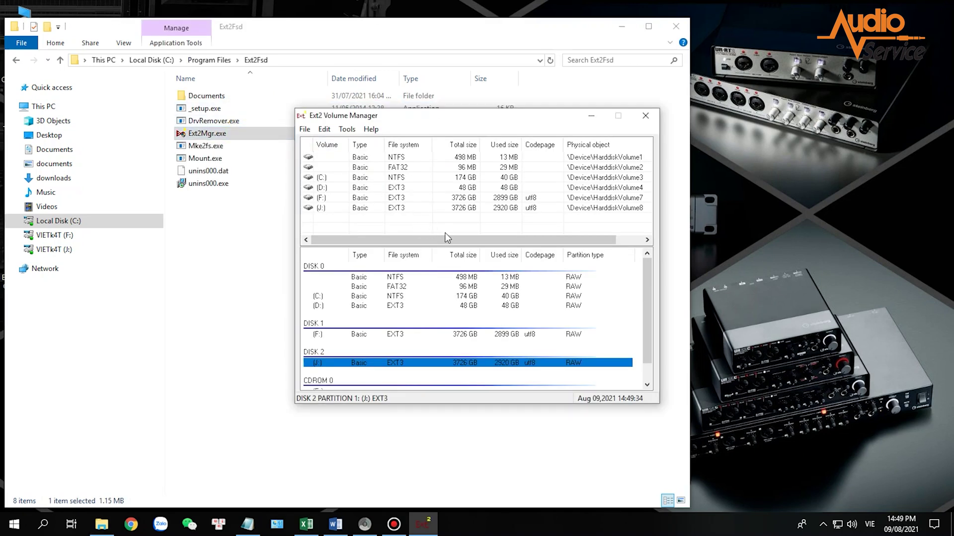
# Inspect the F: and J: partitions on Disk 1 and Disk 2, comparing their file systems and sizes, and minimize the open windows
pyautogui.click(456, 335)
pyautogui.click(452, 364)
pyautogui.click(451, 337)
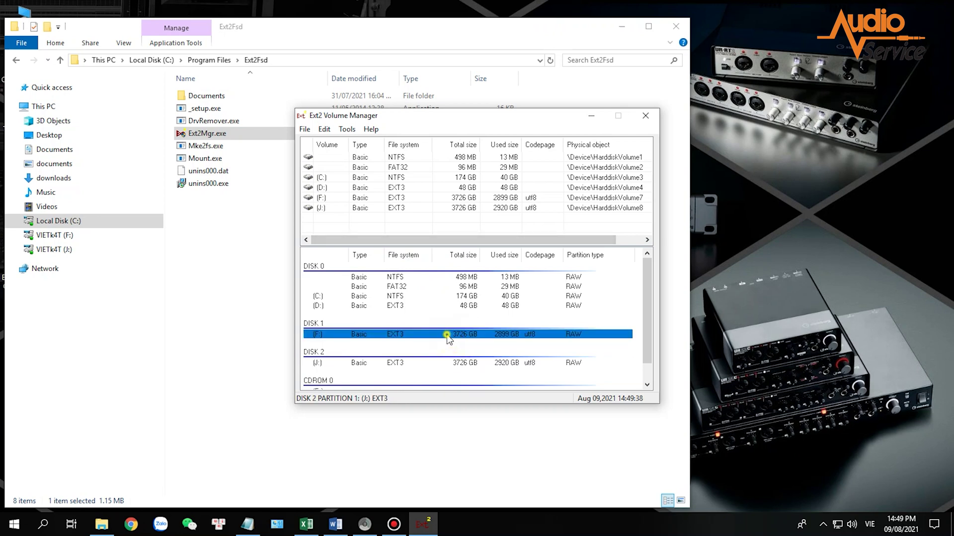
pyautogui.click(450, 362)
pyautogui.click(450, 337)
pyautogui.click(449, 363)
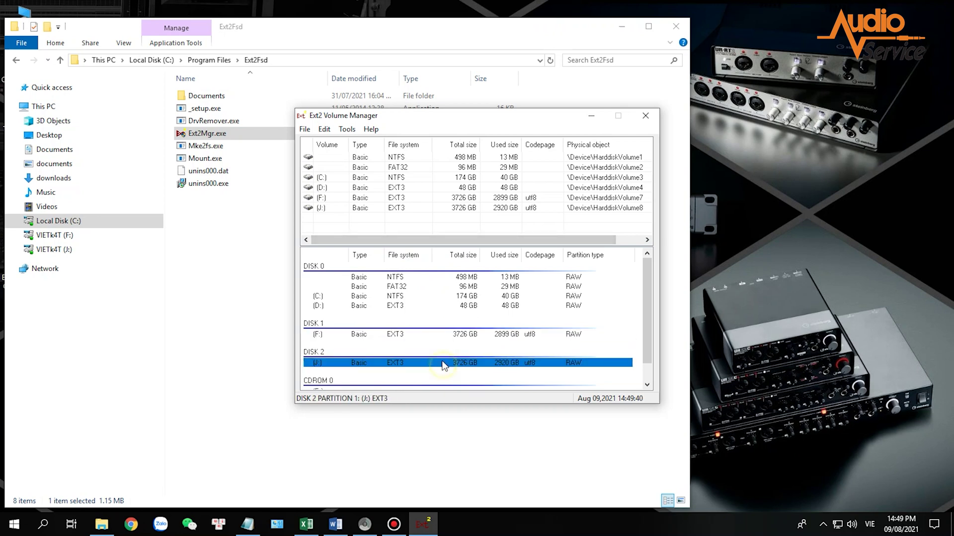
pyautogui.click(449, 334)
pyautogui.click(449, 362)
pyautogui.click(600, 117)
pyautogui.click(621, 29)
# Launch Hard Disk Sentinel and check the health of the two TOSHIBA drives holding F: and J:, then minimize it
pyautogui.doubleClick(70, 474)
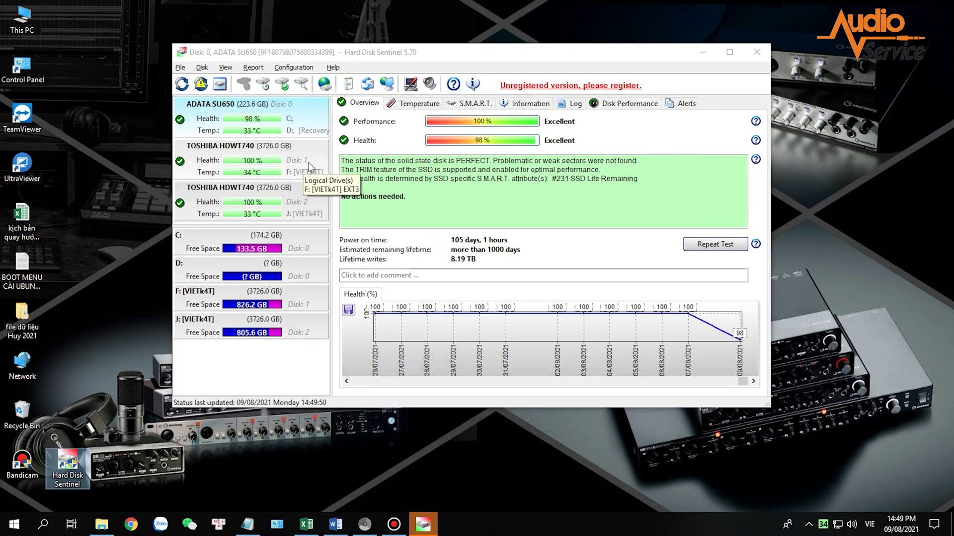
pyautogui.click(303, 202)
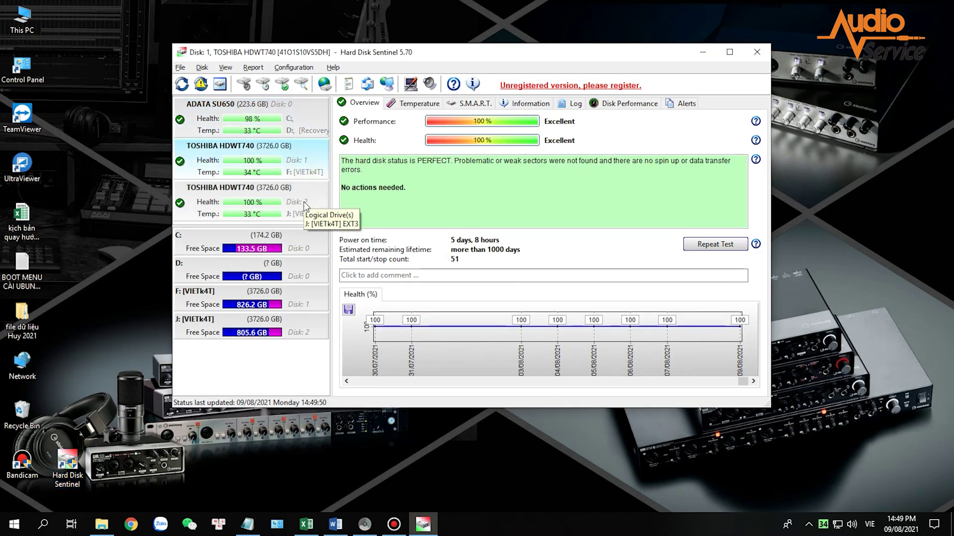
pyautogui.click(303, 164)
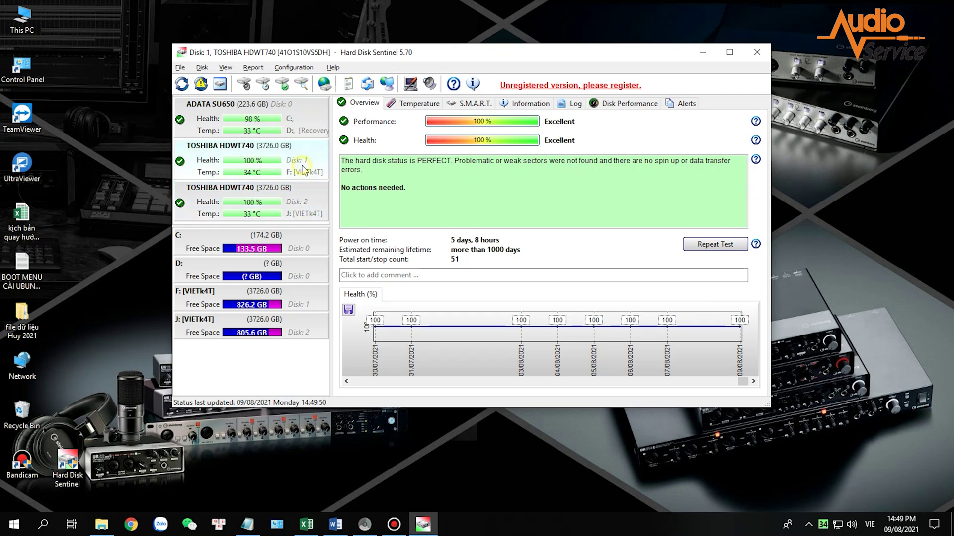
pyautogui.click(302, 162)
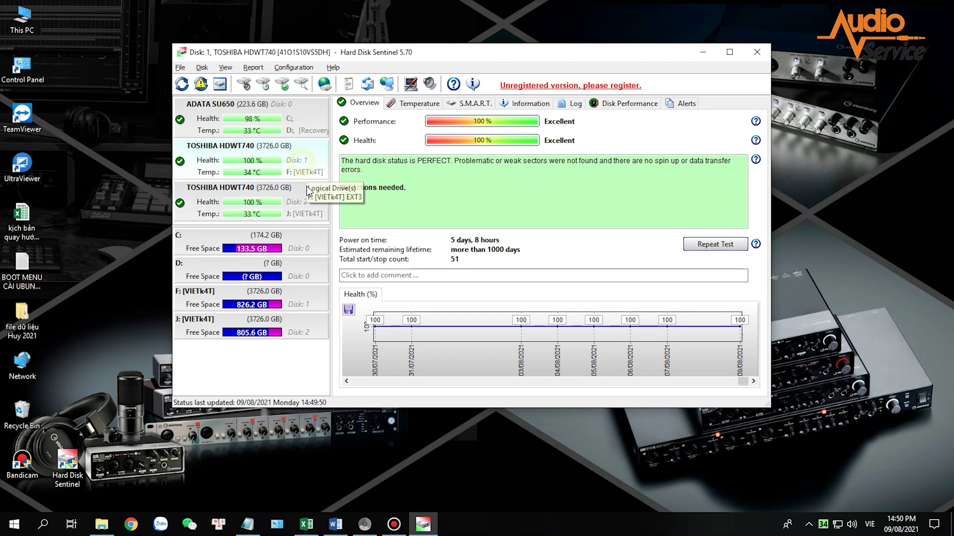
pyautogui.click(303, 199)
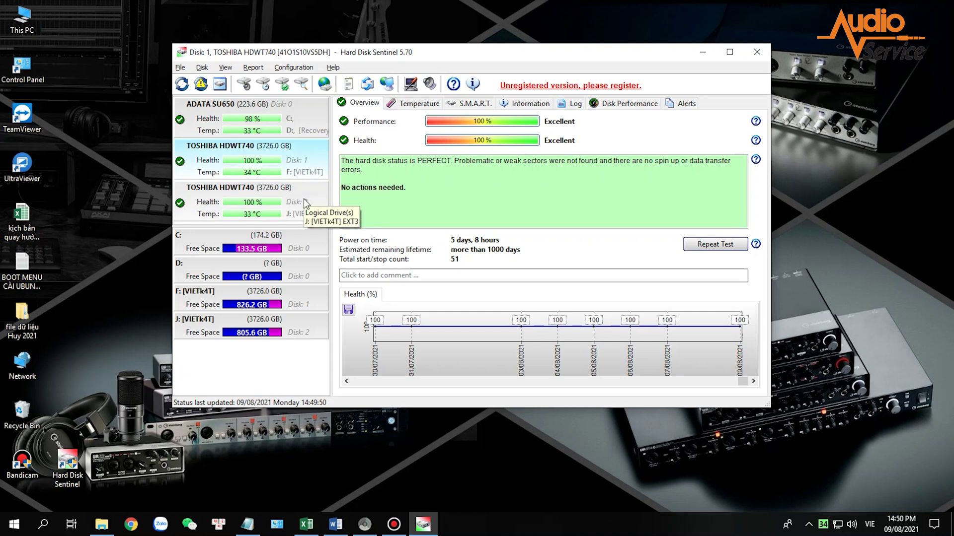
pyautogui.click(311, 167)
pyautogui.click(310, 172)
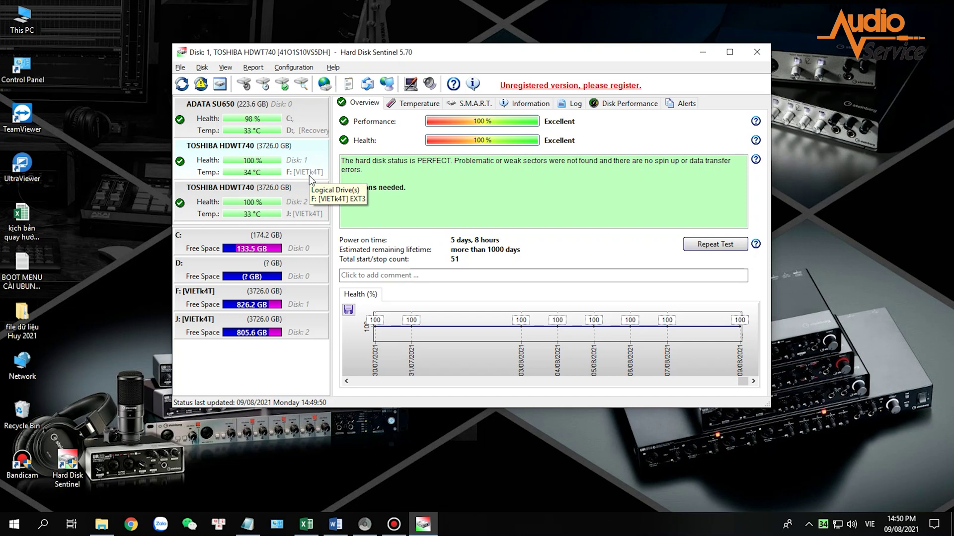
pyautogui.click(306, 163)
pyautogui.press('Down')
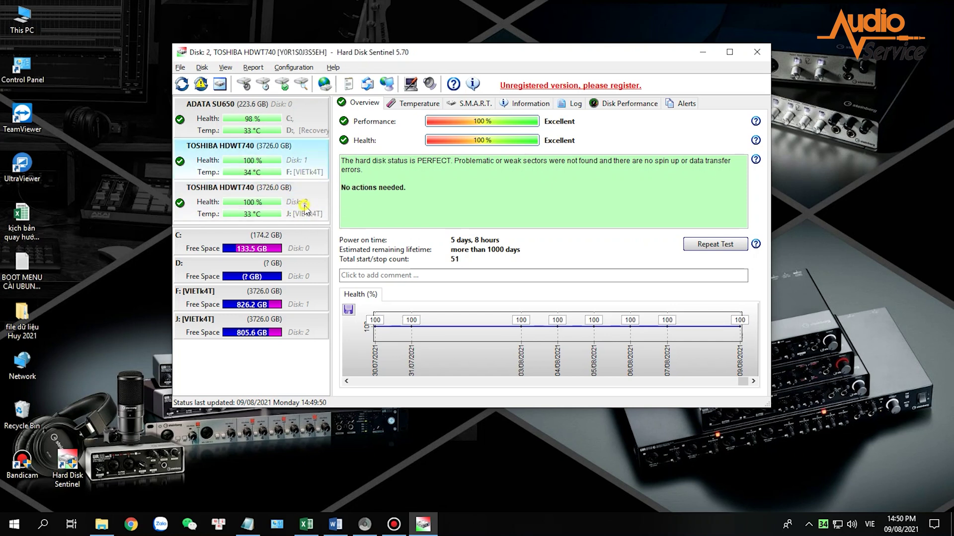
pyautogui.click(321, 173)
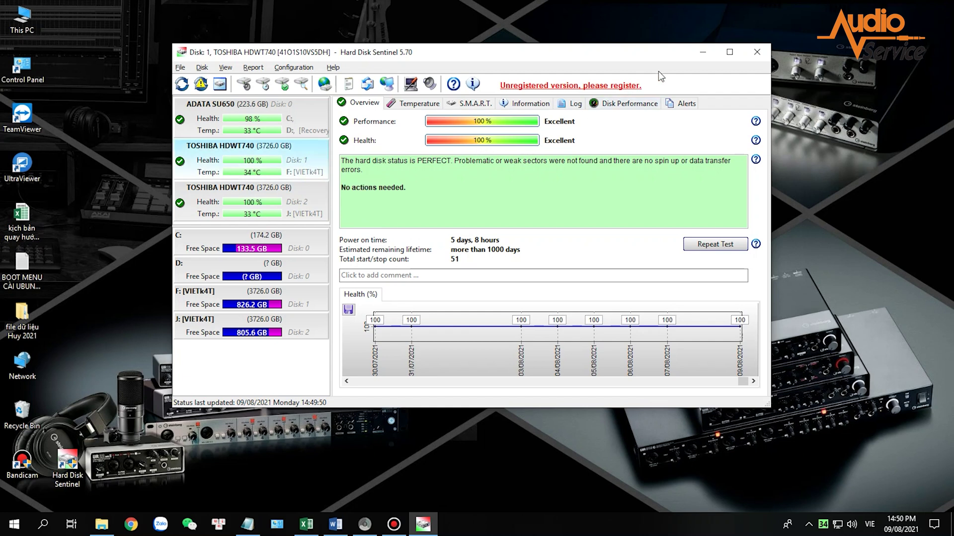
pyautogui.click(702, 53)
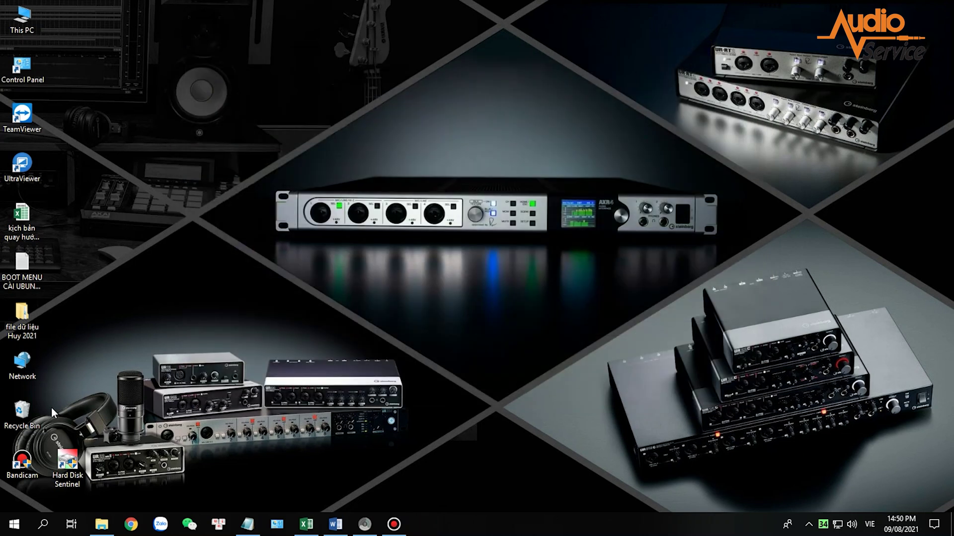
# Switch to File Explorer and compare the top-level folders of the VIETk4T (F:) and VIETk4T (J:) drives
pyautogui.click(102, 524)
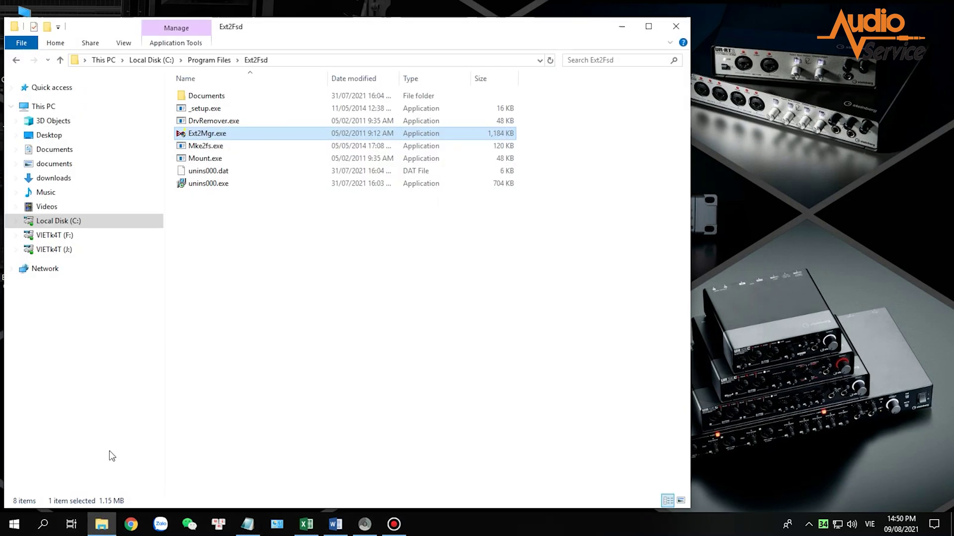
pyautogui.click(69, 251)
pyautogui.click(66, 235)
pyautogui.click(68, 251)
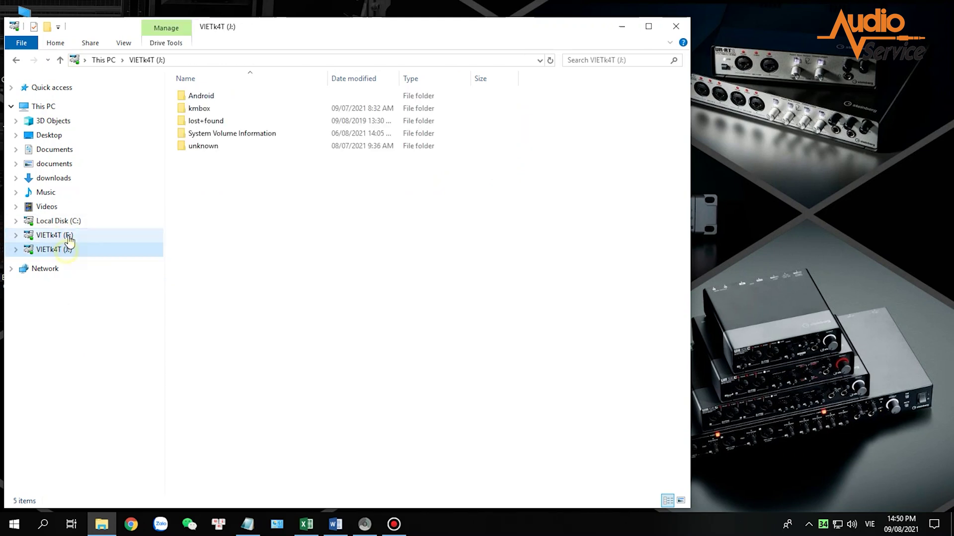
pyautogui.click(70, 237)
pyautogui.click(69, 251)
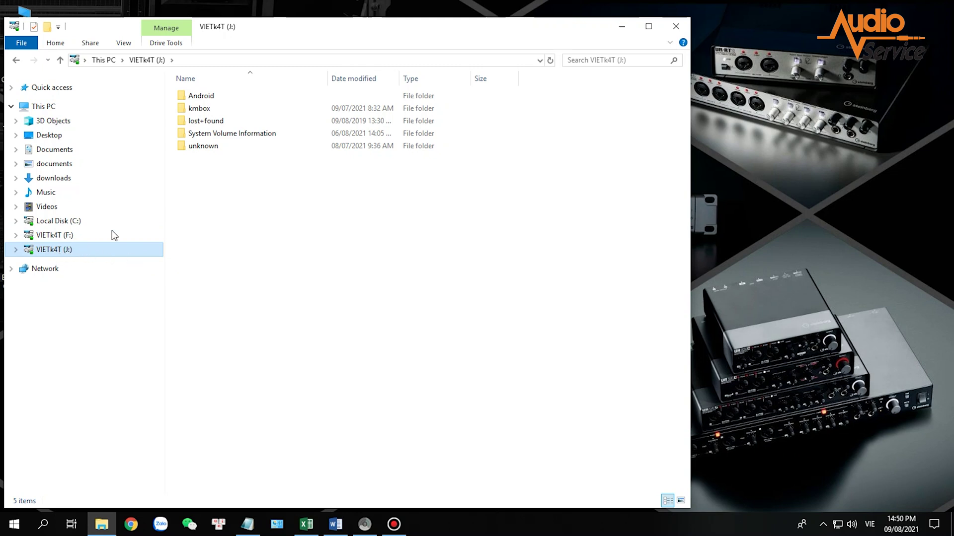
# Open the kmbox\resource folder on drive J: and review its song files from 101000.ts through the last one
pyautogui.doubleClick(216, 109)
pyautogui.doubleClick(229, 123)
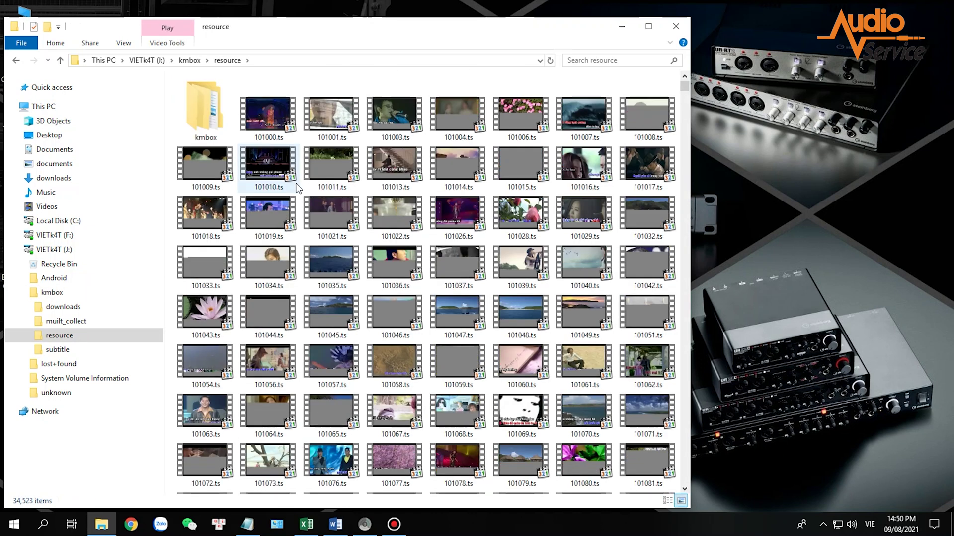
pyautogui.click(247, 141)
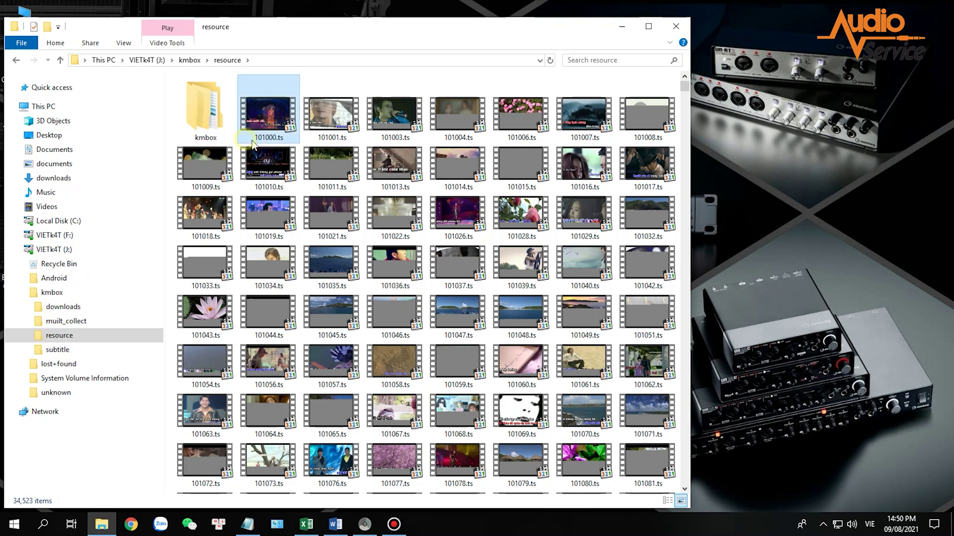
pyautogui.moveTo(684, 88); pyautogui.dragTo(676, 481)
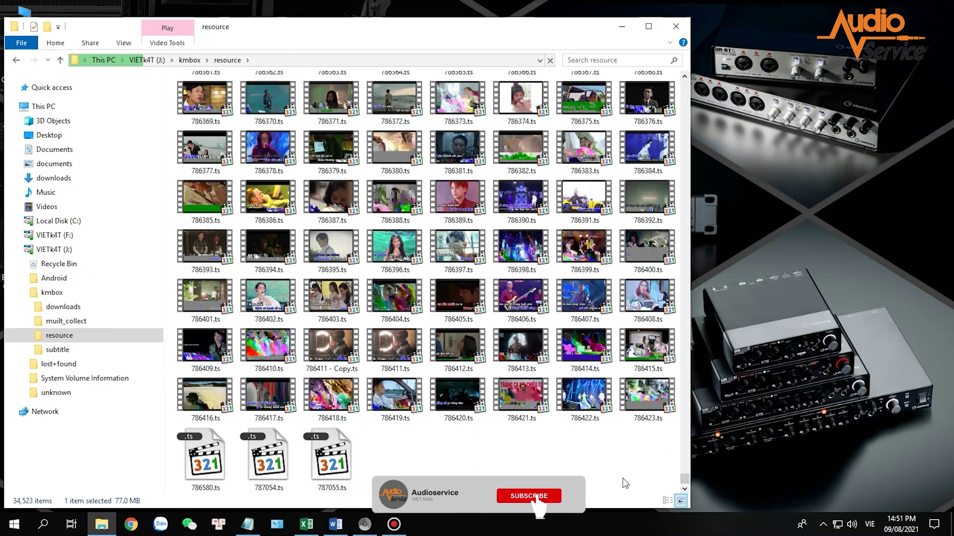
# Open the kmbox\resource folder on drive F: and review its song files from first to last for comparison
pyautogui.click(16, 249)
pyautogui.click(40, 239)
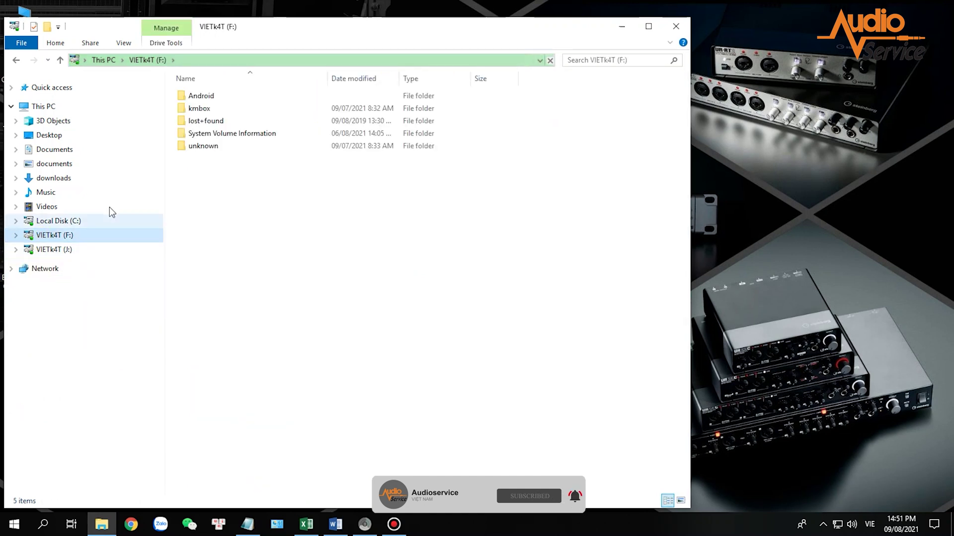
pyautogui.doubleClick(227, 113)
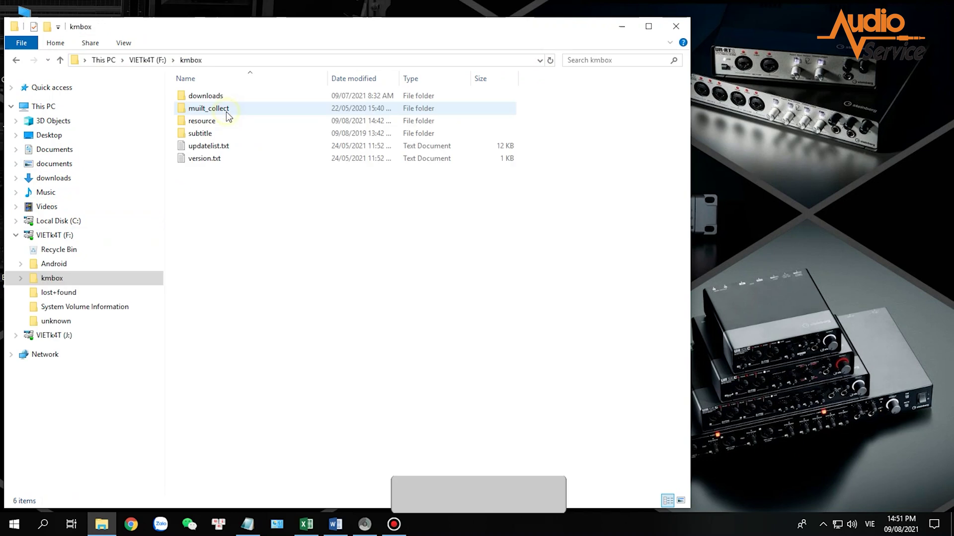
pyautogui.doubleClick(240, 124)
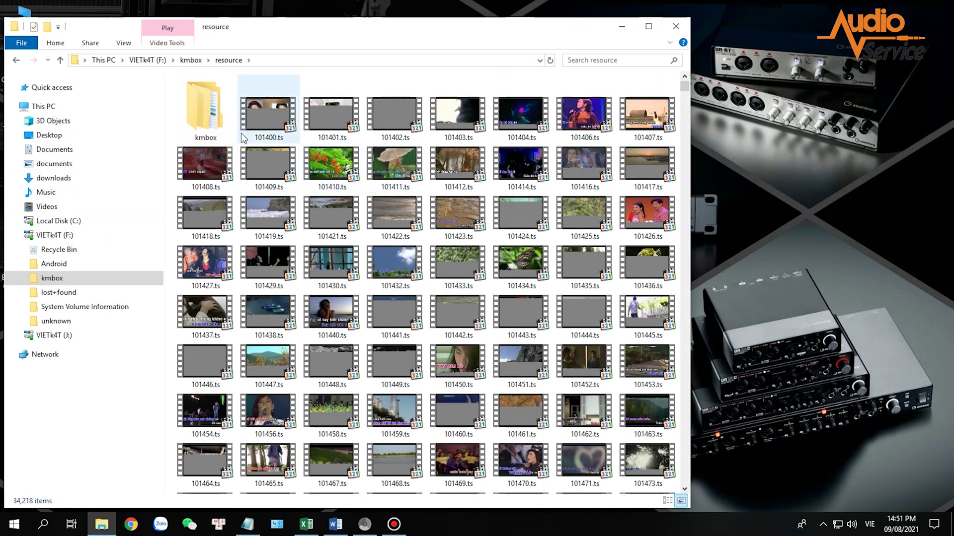
pyautogui.moveTo(270, 141)
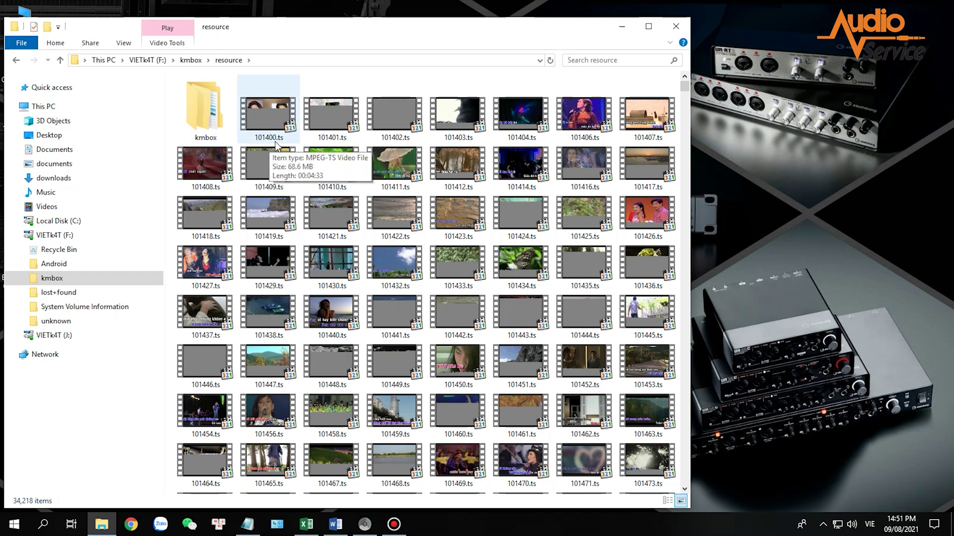
pyautogui.moveTo(687, 89); pyautogui.dragTo(685, 480)
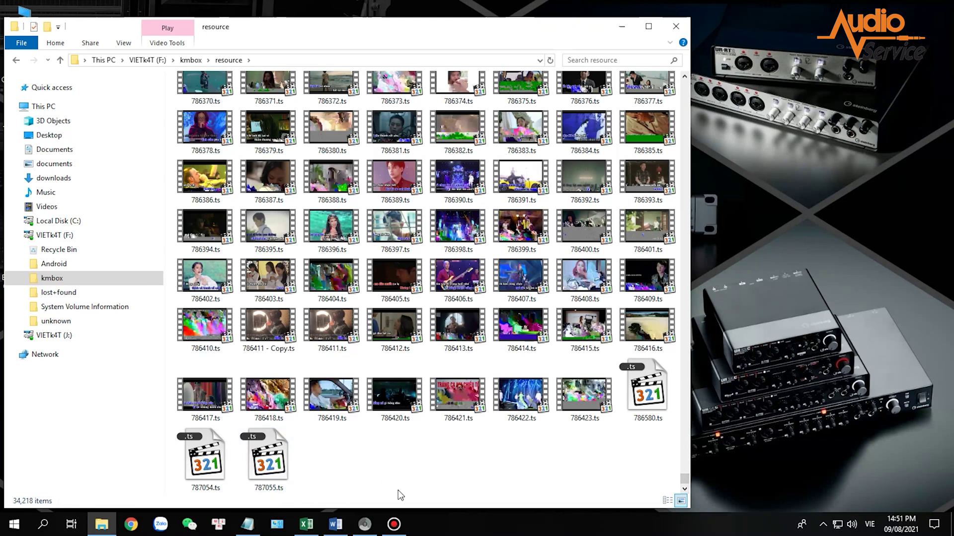
pyautogui.moveTo(685, 485); pyautogui.dragTo(685, 84)
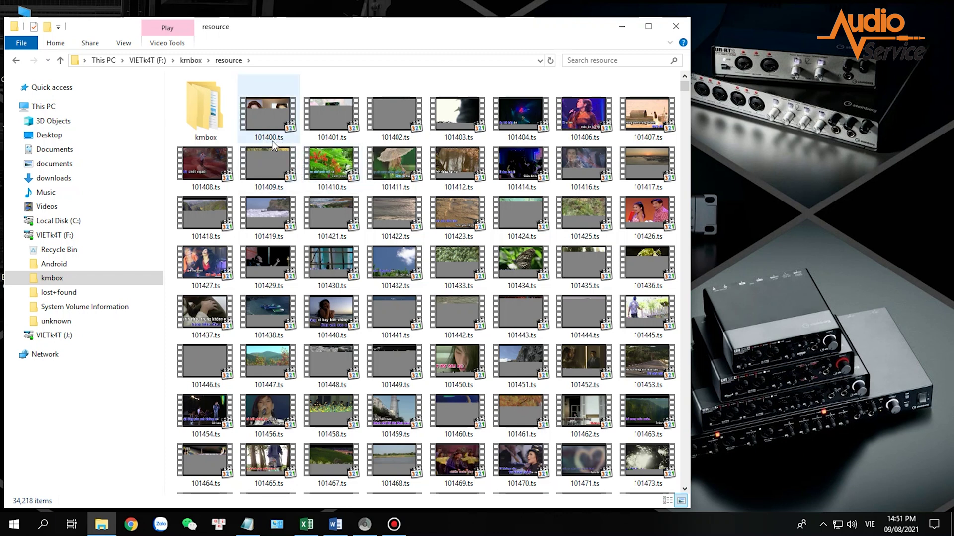
# Go back to drive J: and open its kmbox\resource folder
pyautogui.click(15, 236)
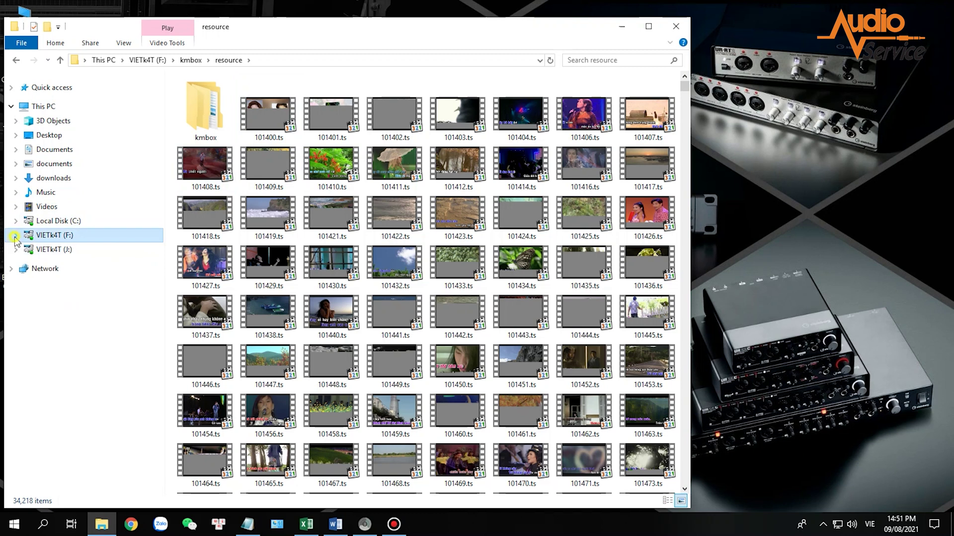
pyautogui.click(53, 250)
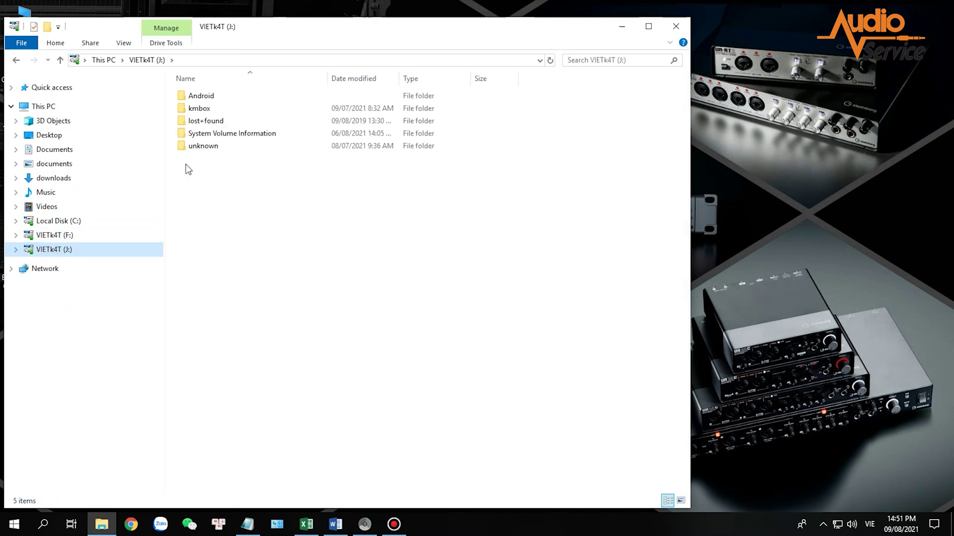
pyautogui.doubleClick(87, 249)
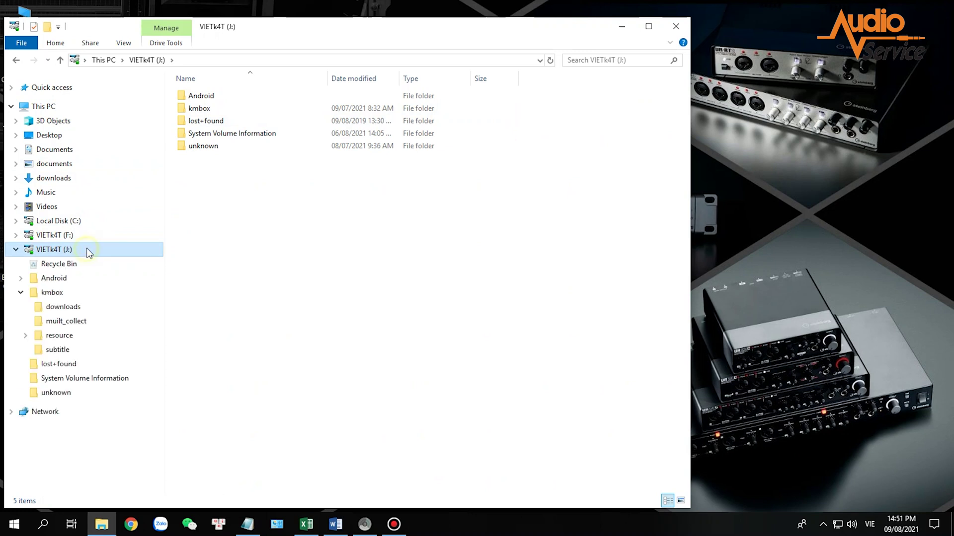
pyautogui.doubleClick(62, 249)
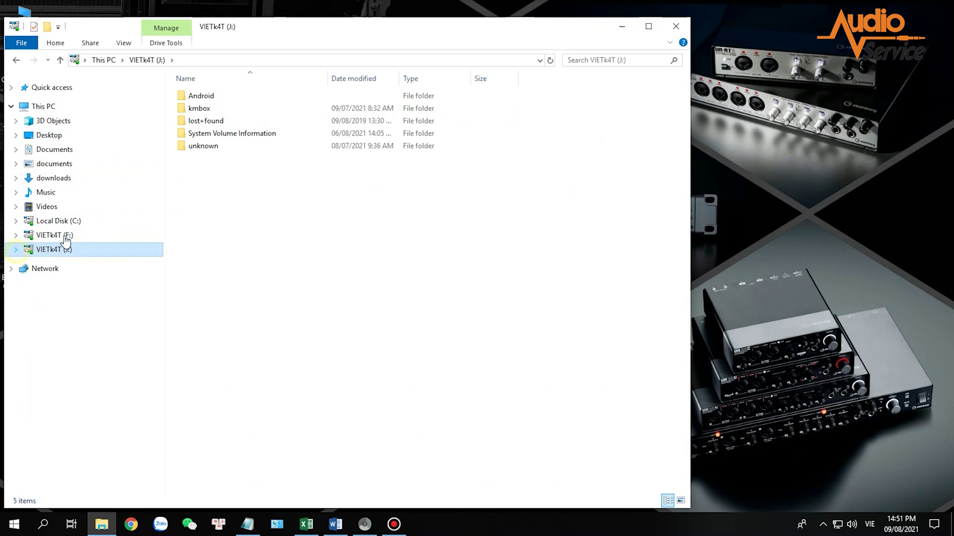
pyautogui.doubleClick(229, 108)
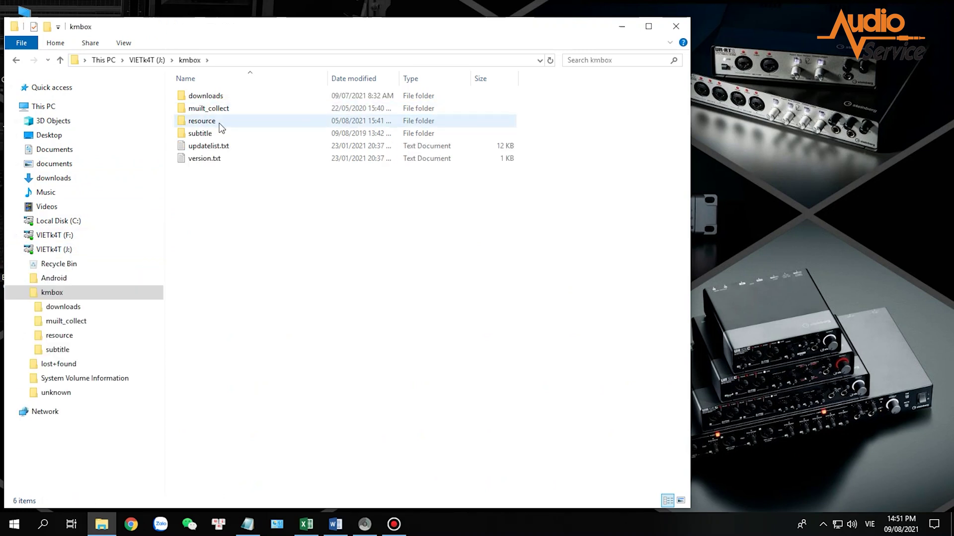
pyautogui.doubleClick(224, 123)
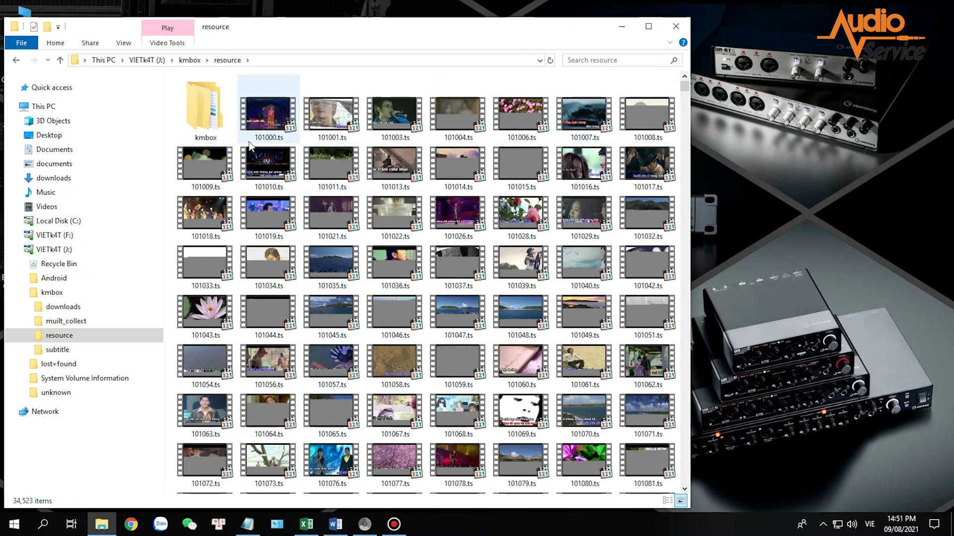
# Switch to TeraCopy and place its window over the edge of the resource folder window for drive J:
pyautogui.click(226, 130)
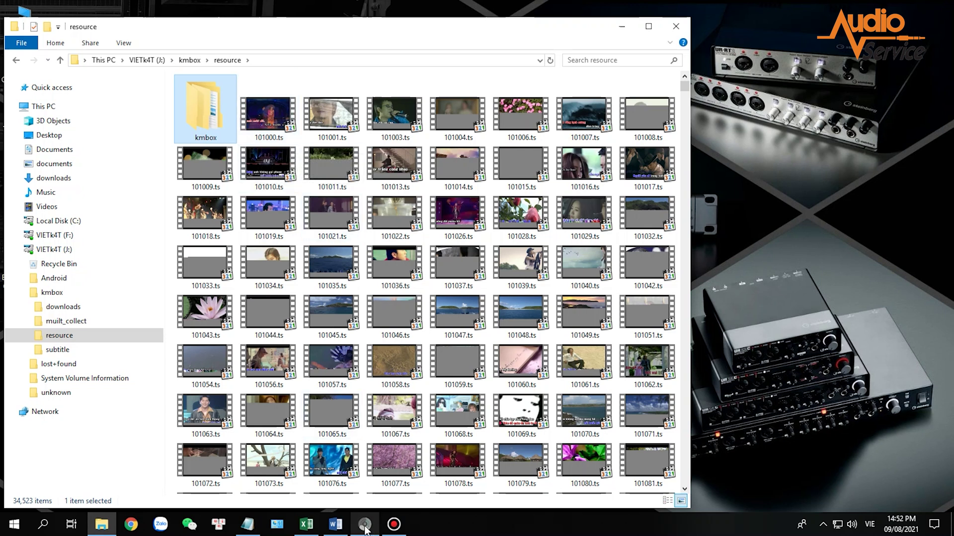
pyautogui.moveTo(357, 530)
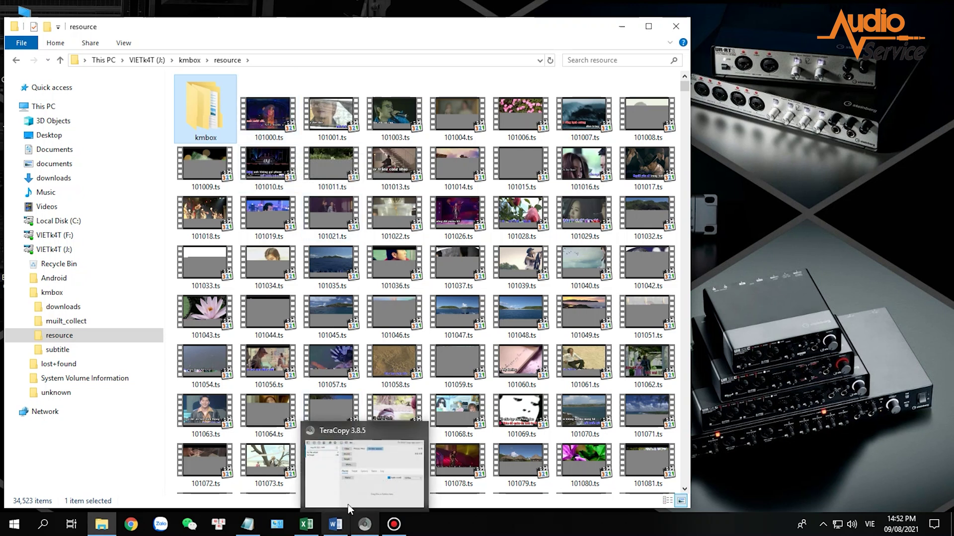
pyautogui.click(365, 528)
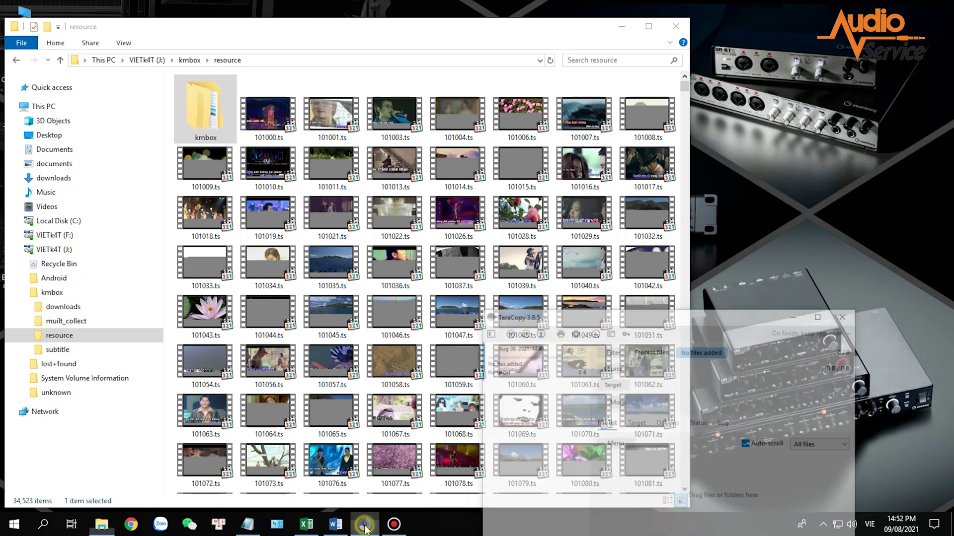
pyautogui.moveTo(726, 290); pyautogui.dragTo(720, 216)
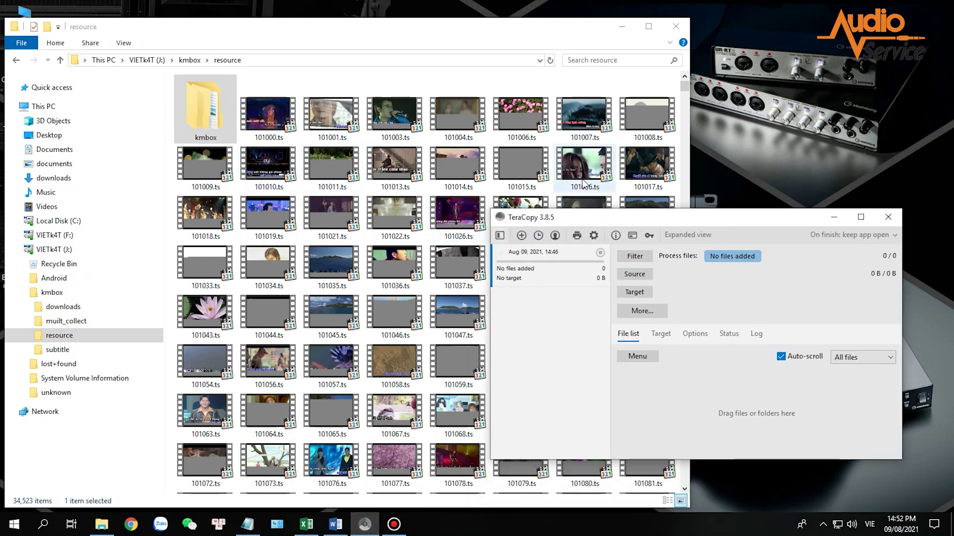
# Add the song files 101000.ts through 101008.ts from drive J:'s resource folder to the TeraCopy file list and check the list
pyautogui.click(241, 142)
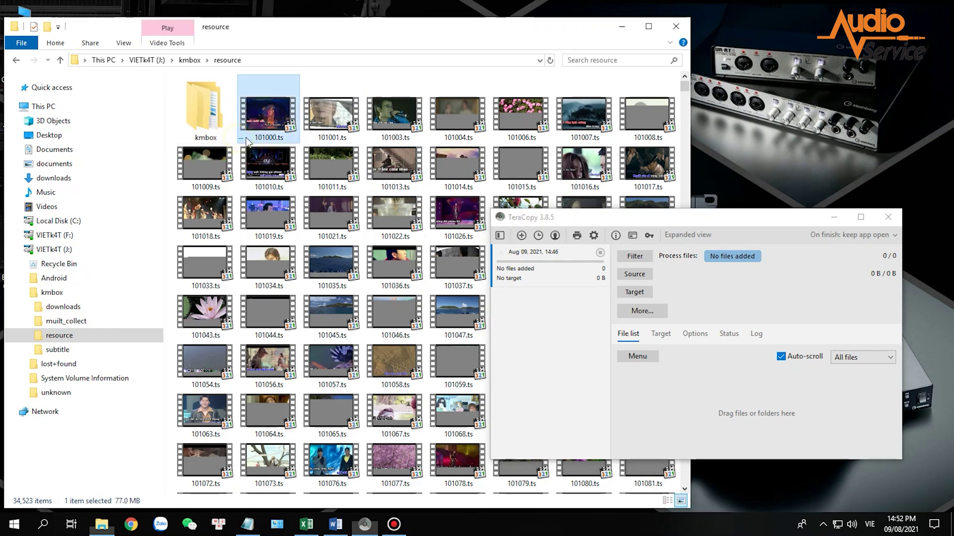
pyautogui.moveTo(273, 140); pyautogui.dragTo(640, 137)
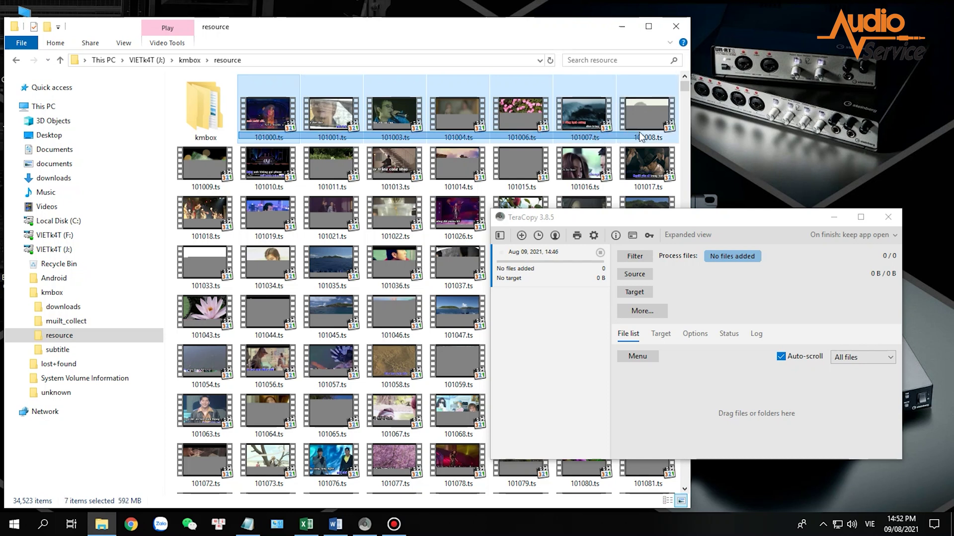
pyautogui.moveTo(640, 137); pyautogui.dragTo(640, 138)
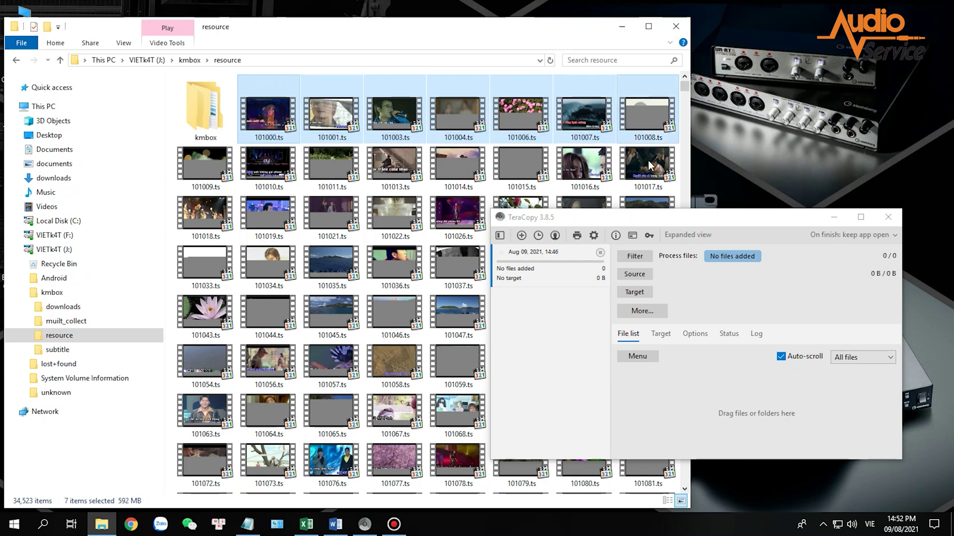
pyautogui.moveTo(267, 118); pyautogui.dragTo(628, 370)
pyautogui.moveTo(676, 398); pyautogui.dragTo(678, 399)
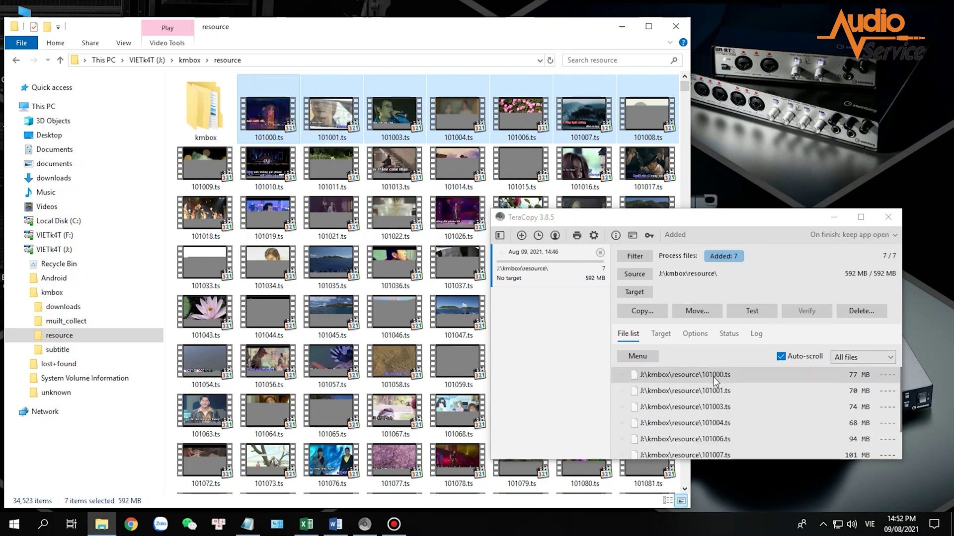
pyautogui.scroll(1, 713, 391)
pyautogui.scroll(-1, 723, 389)
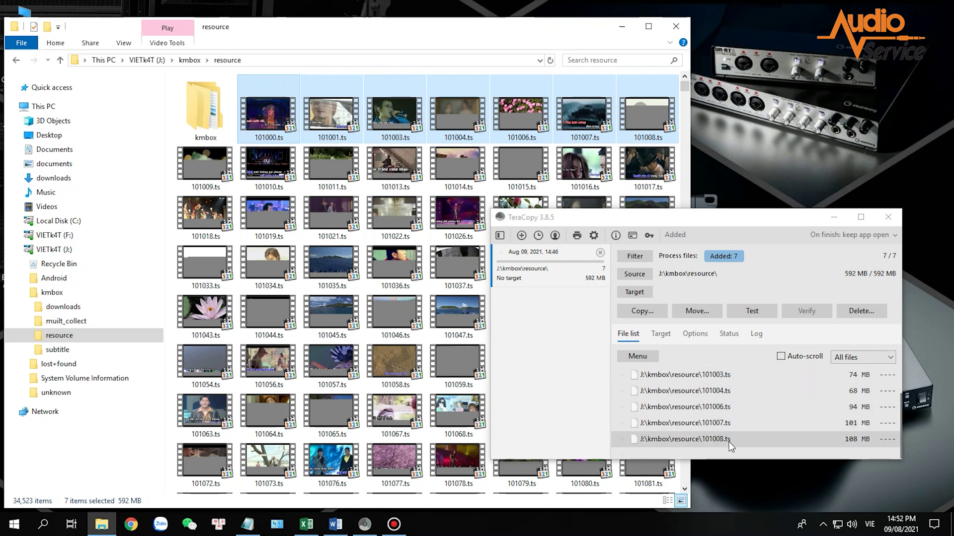
# Move the queued song files to the kmbox\resource folder on drive VIETk4T (F:)
pyautogui.click(699, 310)
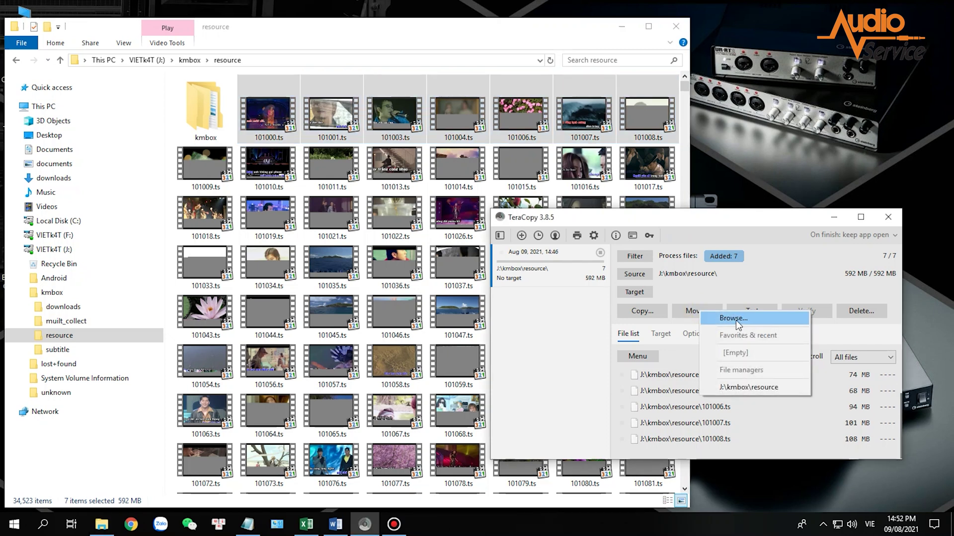
pyautogui.click(734, 318)
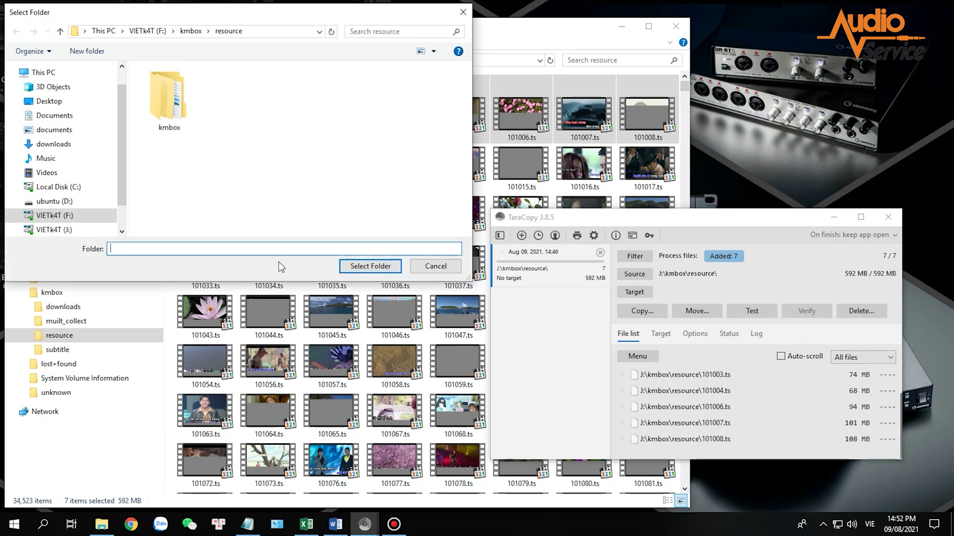
pyautogui.click(74, 223)
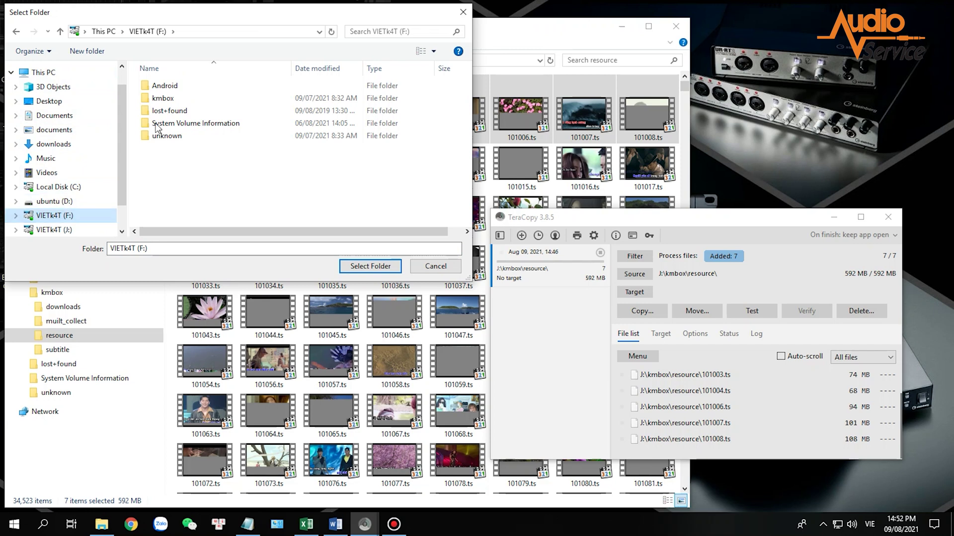
pyautogui.click(171, 100)
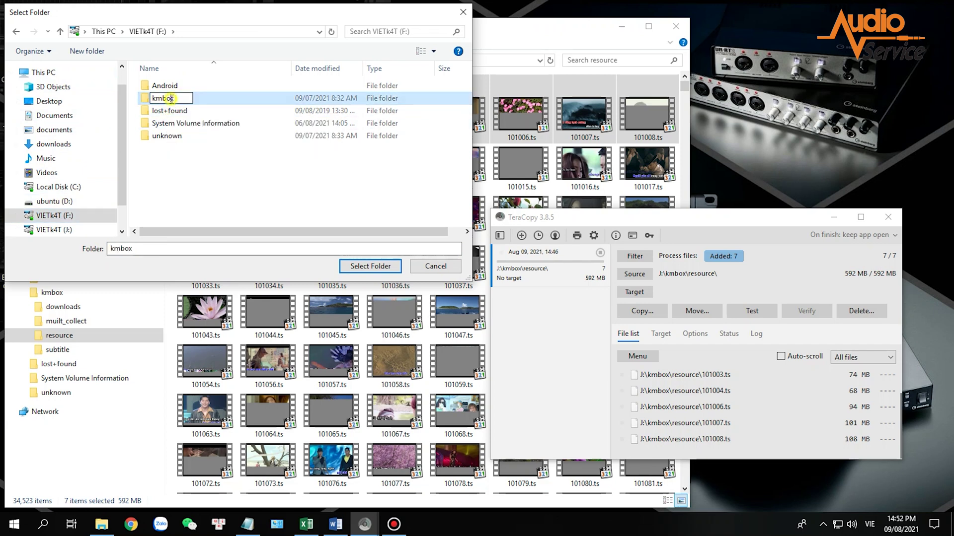
pyautogui.doubleClick(215, 98)
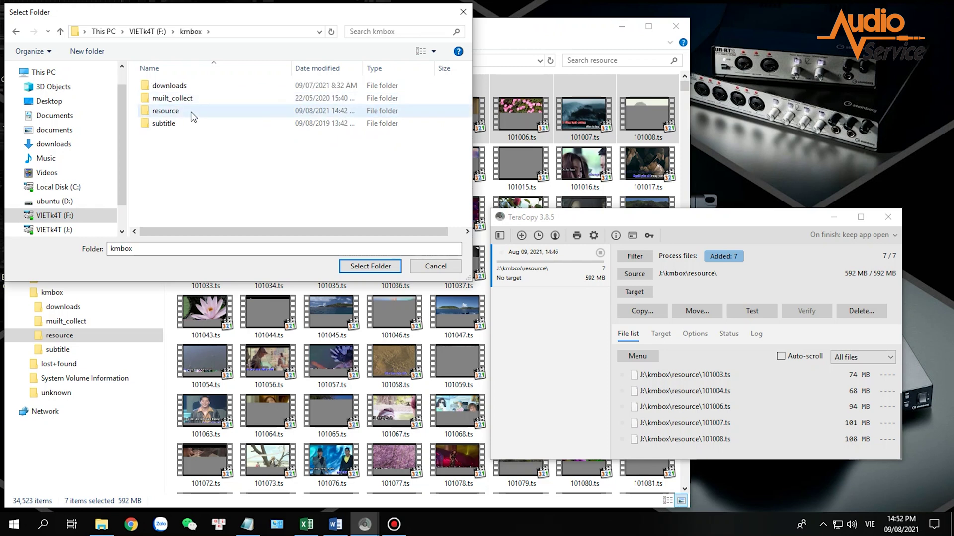
pyautogui.doubleClick(194, 111)
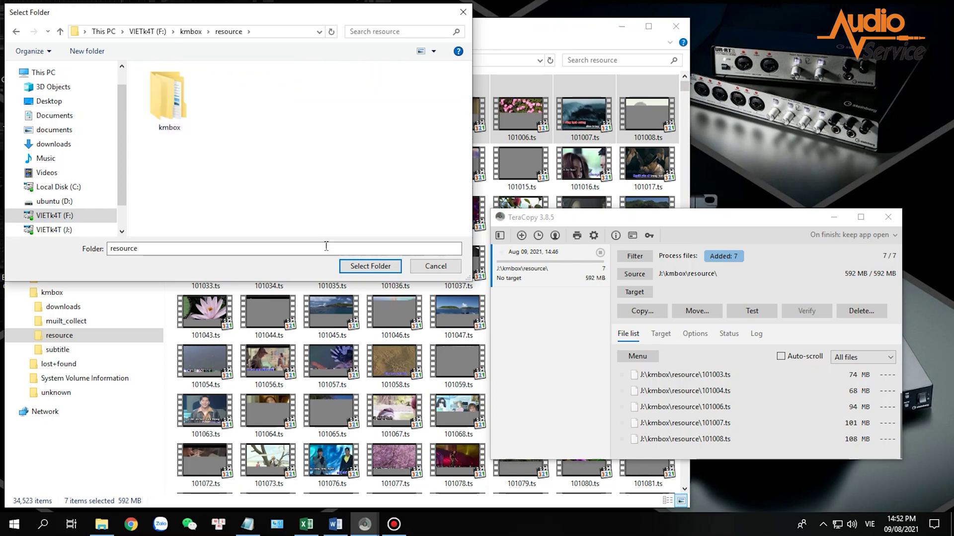
pyautogui.click(372, 267)
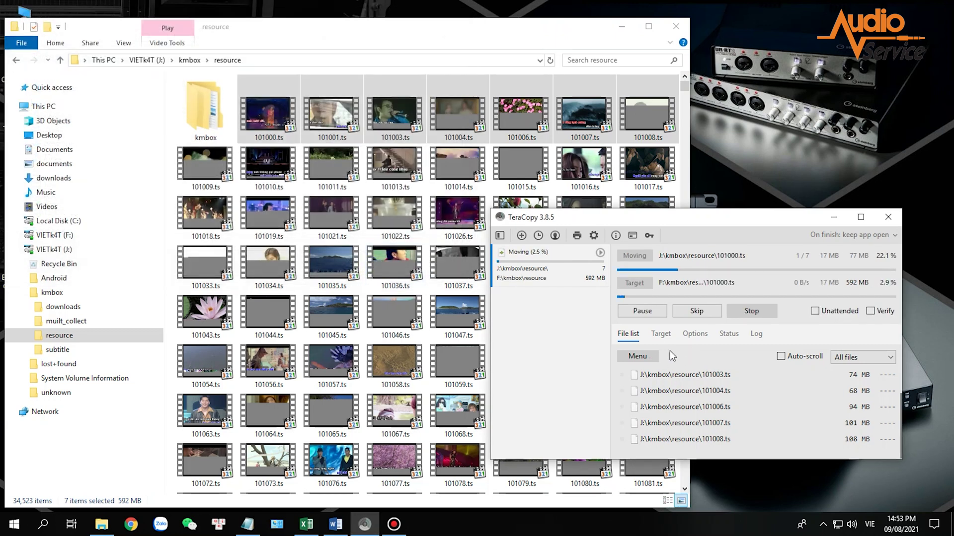
# Uncover the resource folder on drive J: and select its song files from 101009.ts through 101397.ts
pyautogui.moveTo(723, 221); pyautogui.dragTo(710, 164)
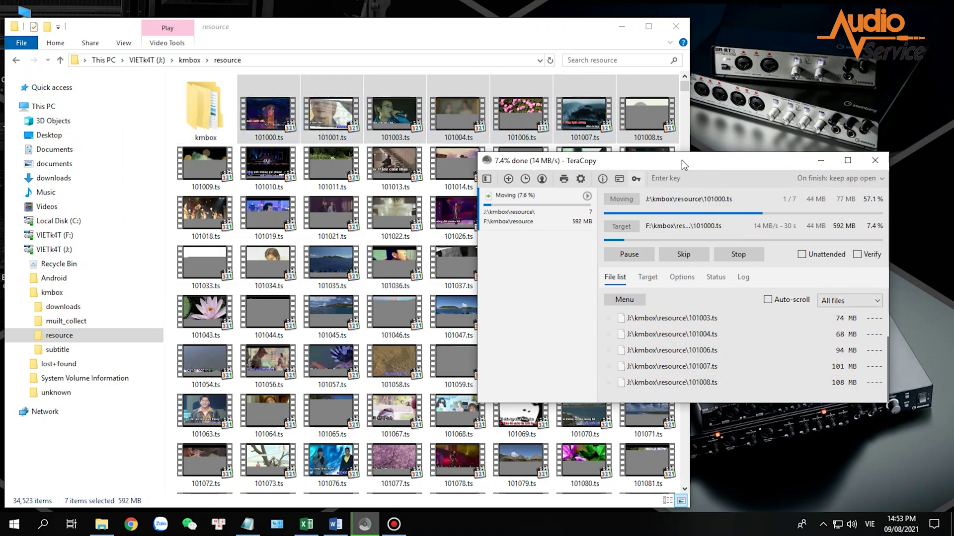
pyautogui.moveTo(672, 164); pyautogui.dragTo(674, 204)
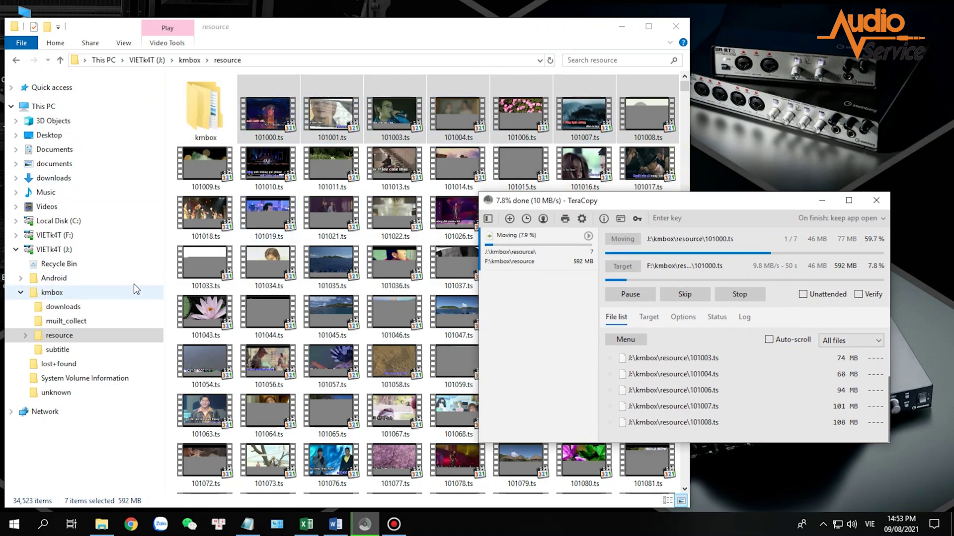
pyautogui.moveTo(675, 202); pyautogui.dragTo(670, 254)
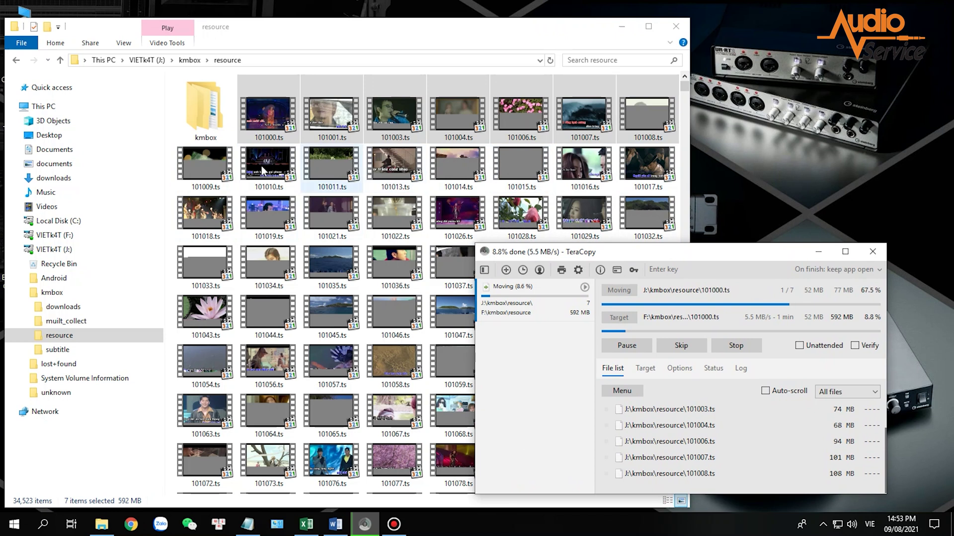
pyautogui.moveTo(170, 174); pyautogui.dragTo(676, 166)
pyautogui.scroll(-5, 521, 298)
pyautogui.scroll(-15, 462, 398)
pyautogui.scroll(6, 460, 368)
pyautogui.scroll(4, 462, 347)
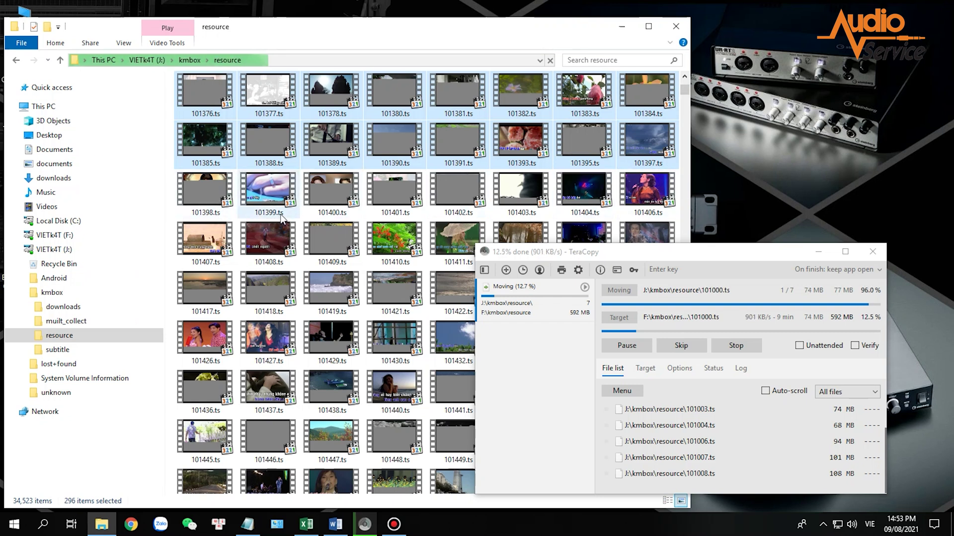
pyautogui.scroll(10, 425, 169)
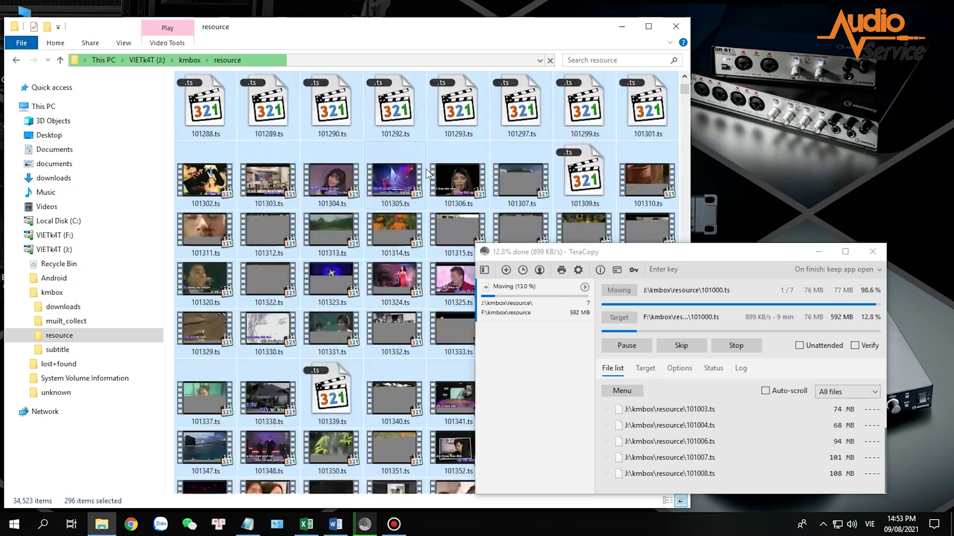
pyautogui.scroll(5, 425, 169)
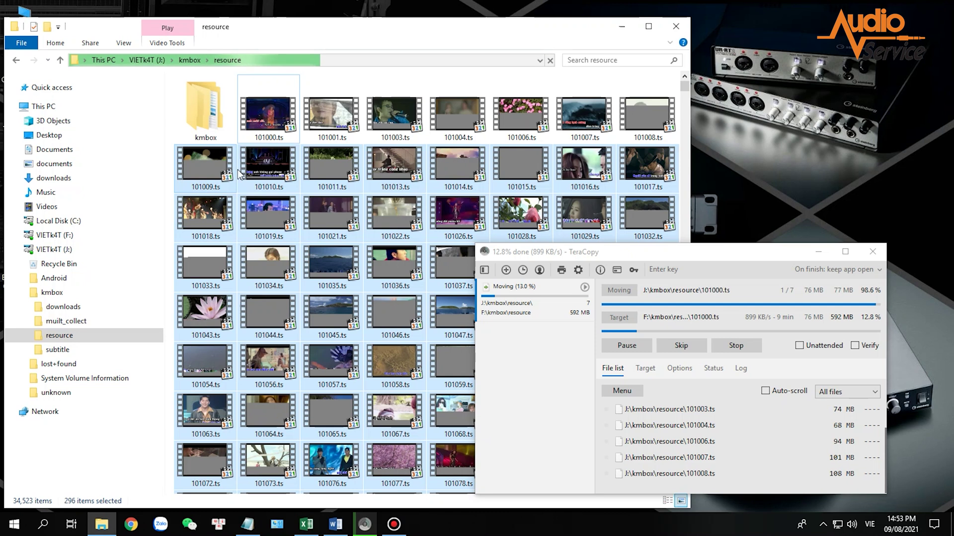
pyautogui.moveTo(200, 159); pyautogui.dragTo(204, 198)
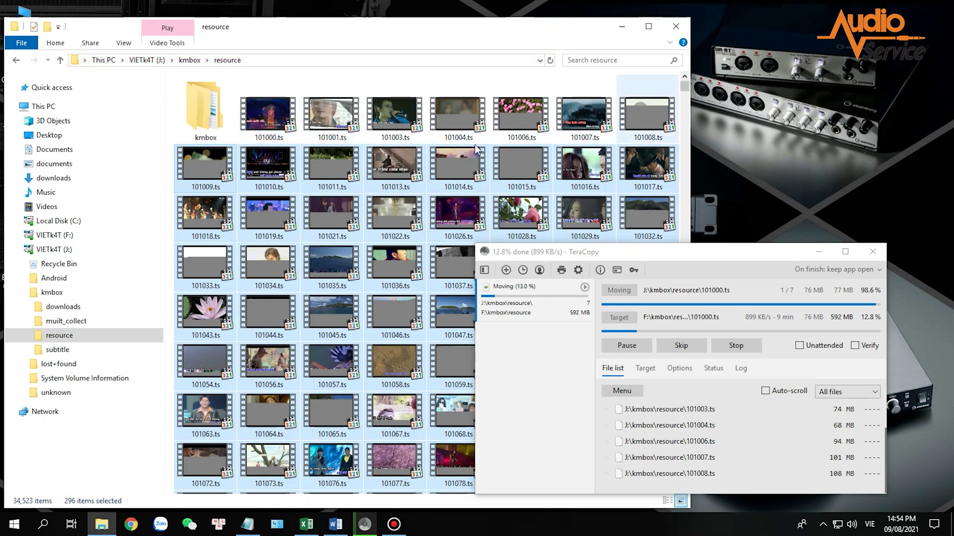
# Open the kmbox\resource folder on drive F: and check for the song files transferred so far
pyautogui.moveTo(679, 195); pyautogui.dragTo(583, 140)
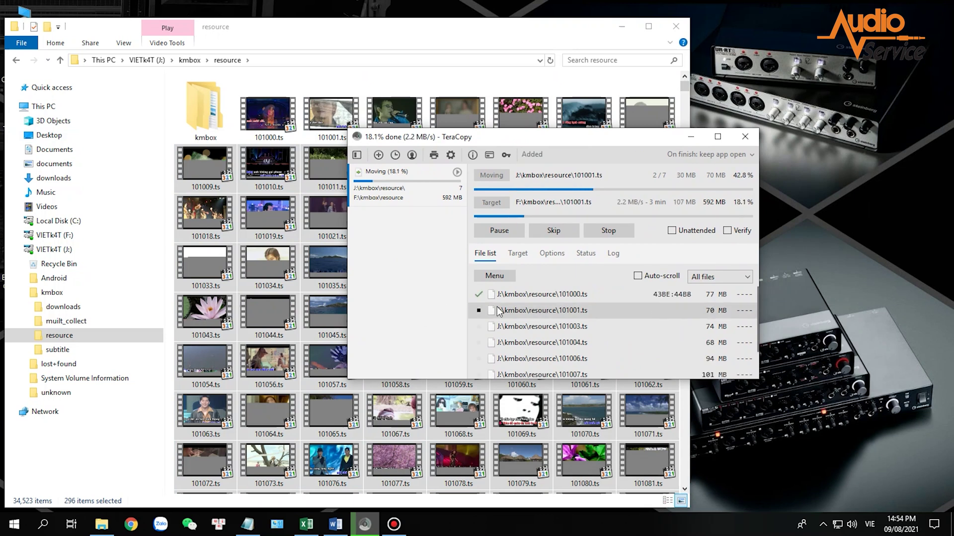
pyautogui.click(16, 249)
pyautogui.click(50, 237)
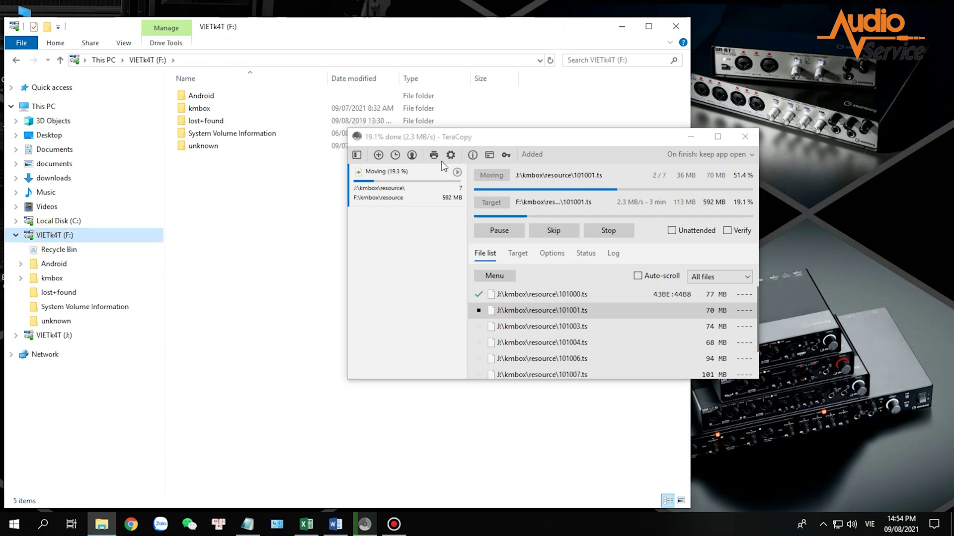
pyautogui.moveTo(541, 137); pyautogui.dragTo(607, 192)
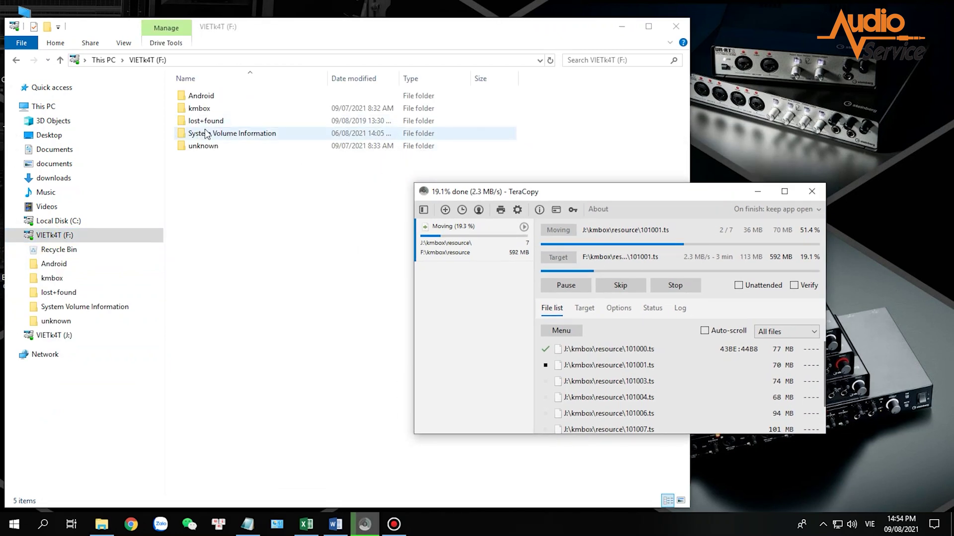
pyautogui.click(221, 110)
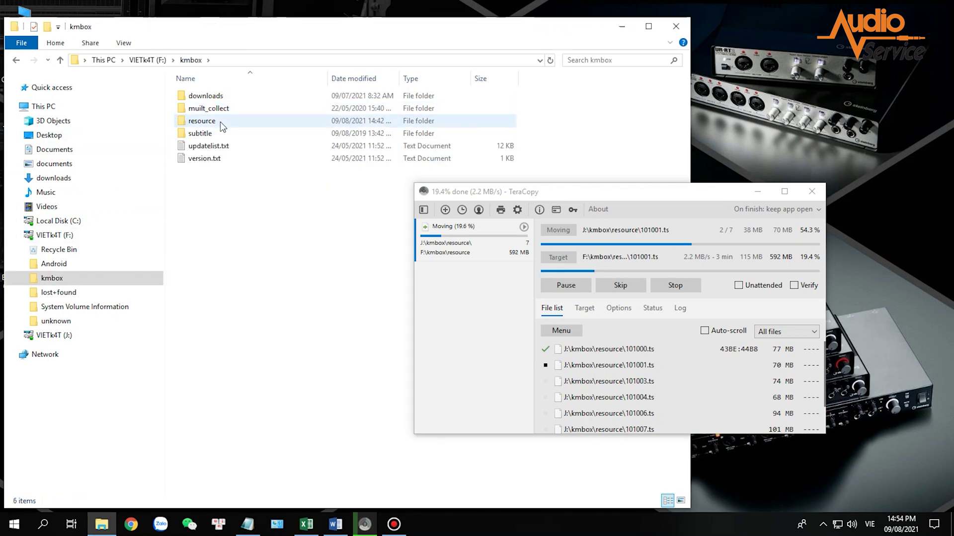
pyautogui.doubleClick(221, 123)
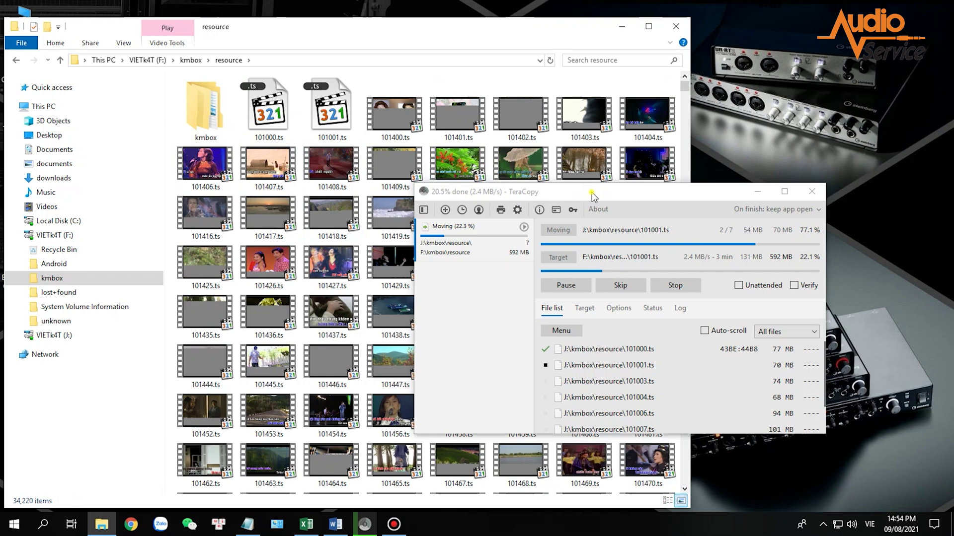
pyautogui.moveTo(592, 195); pyautogui.dragTo(621, 231)
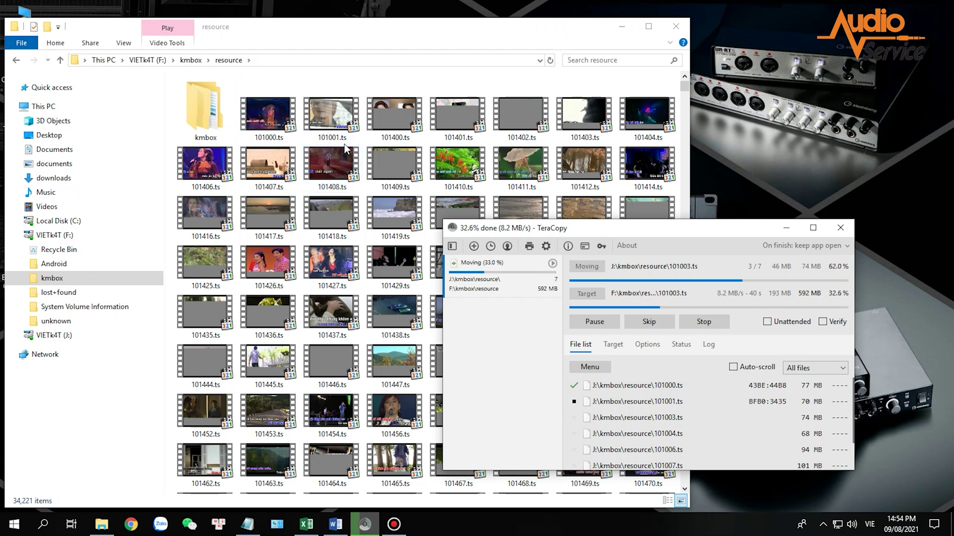
# Review the TeraCopy file list to see which song files are moved and which are pending
pyautogui.moveTo(640, 233); pyautogui.dragTo(613, 187)
pyautogui.scroll(1, 616, 380)
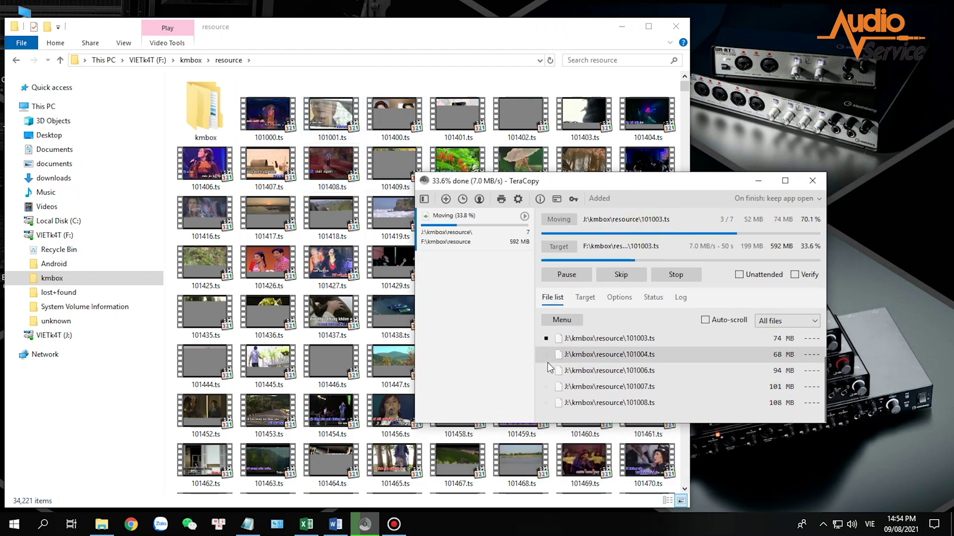
pyautogui.click(575, 360)
pyautogui.moveTo(669, 180); pyautogui.dragTo(502, 224)
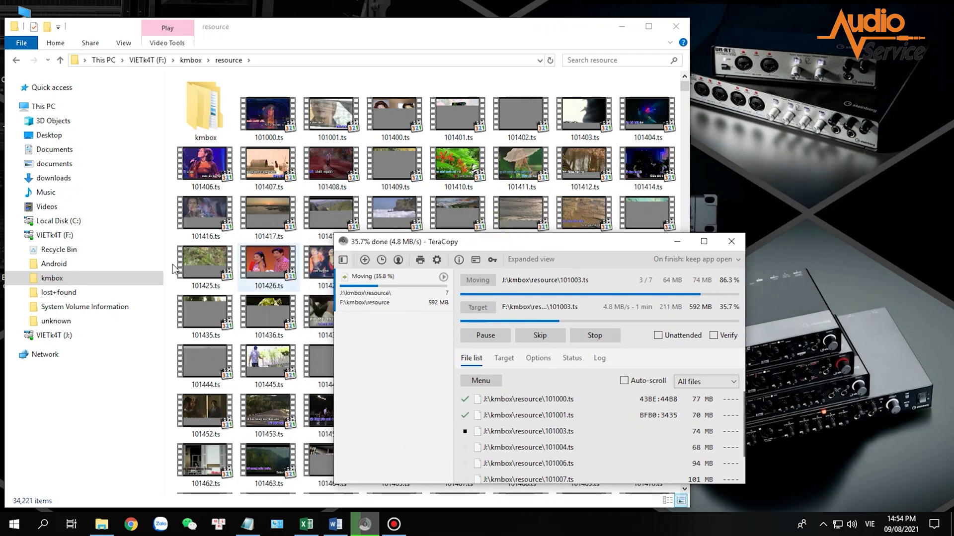
# Collapse drive F: in the folder tree and monitor the transfer alongside its resource folder
pyautogui.click(21, 237)
pyautogui.click(17, 236)
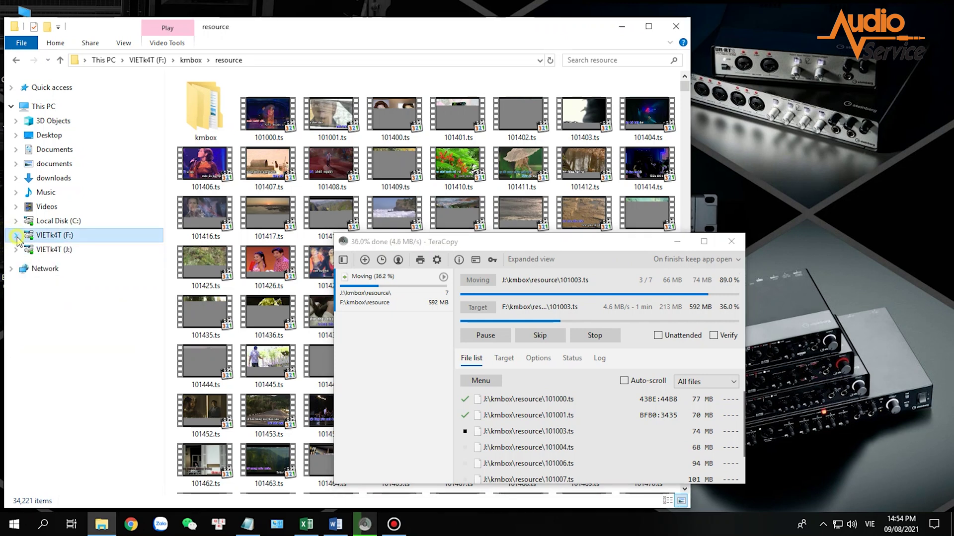
pyautogui.moveTo(546, 247); pyautogui.dragTo(574, 210)
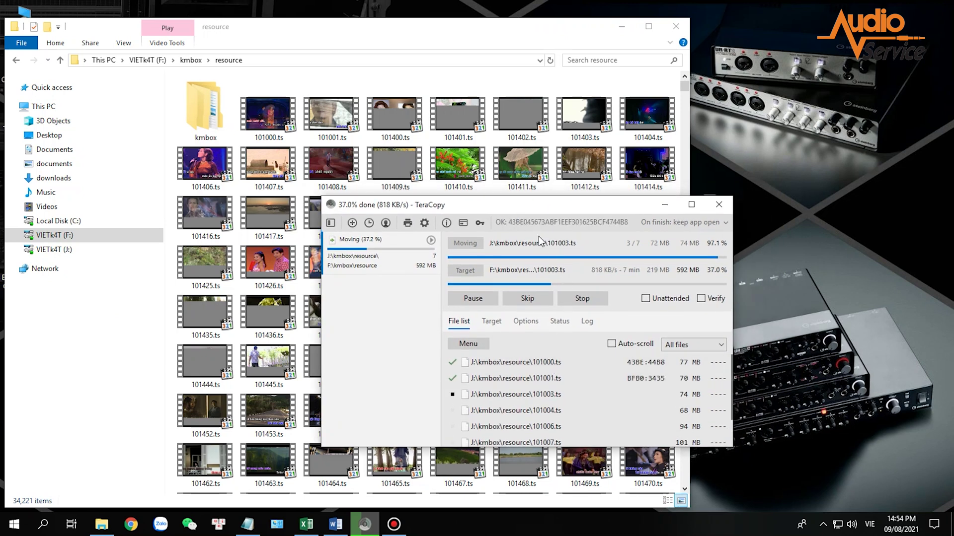
pyautogui.moveTo(523, 206); pyautogui.dragTo(563, 258)
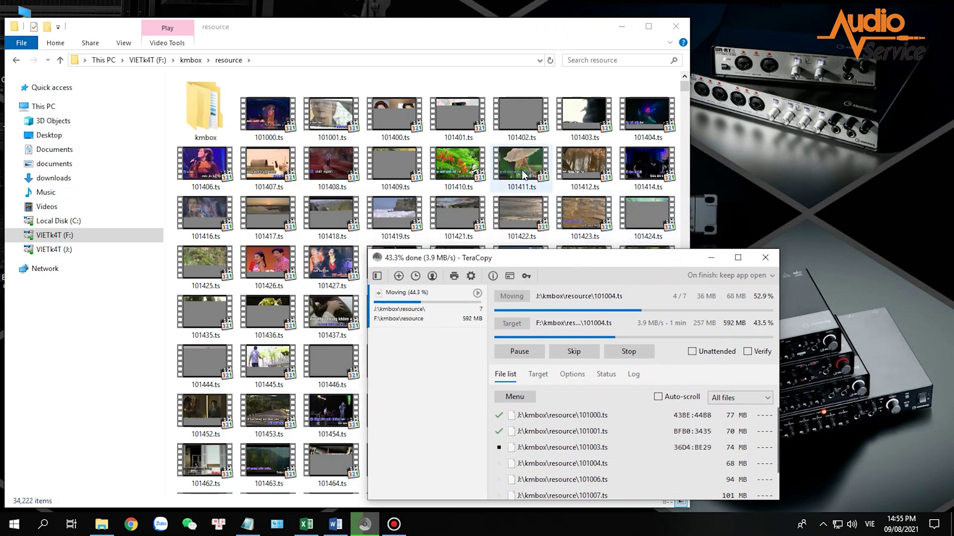
pyautogui.moveTo(603, 258); pyautogui.dragTo(515, 244)
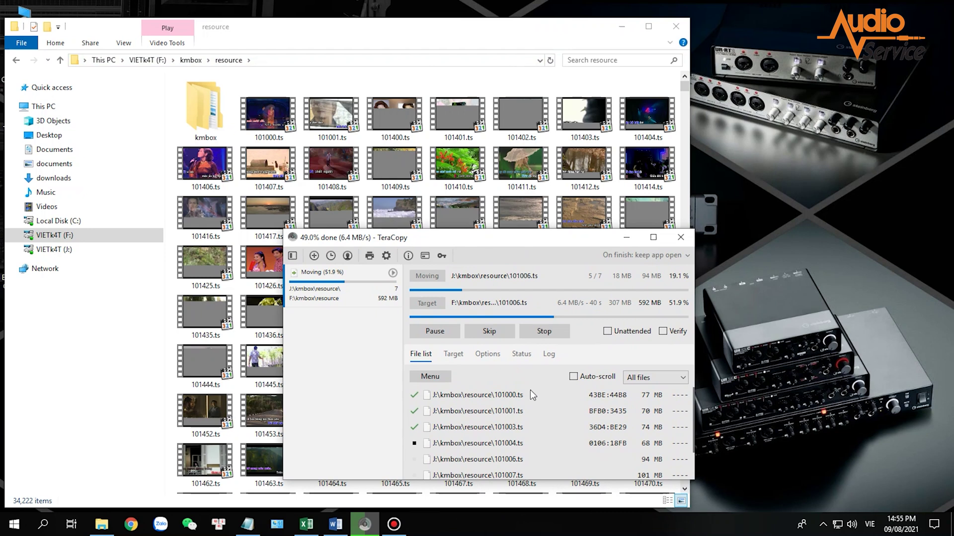
# Reopen the kmbox\resource folder on drive F: to refresh its list of transferred song files
pyautogui.moveTo(301, 243); pyautogui.dragTo(324, 267)
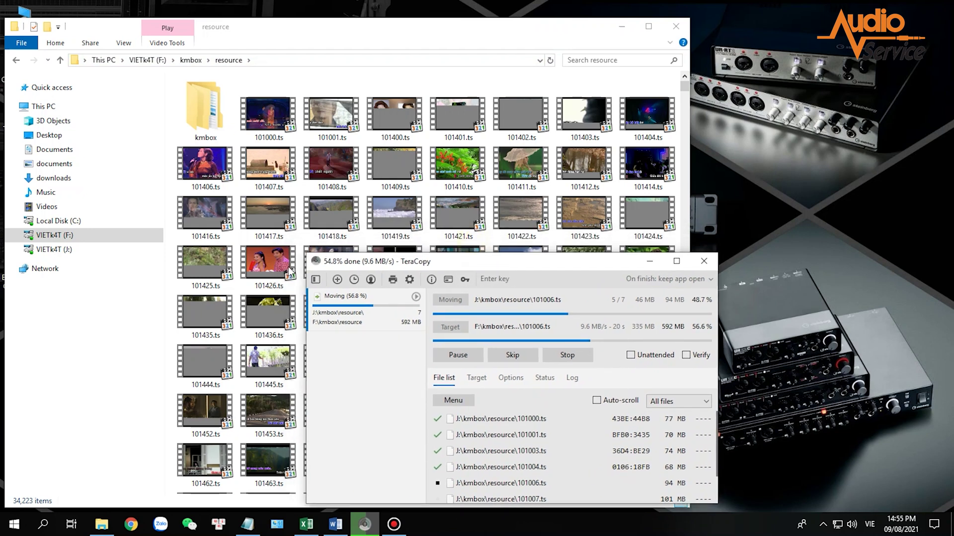
pyautogui.click(15, 234)
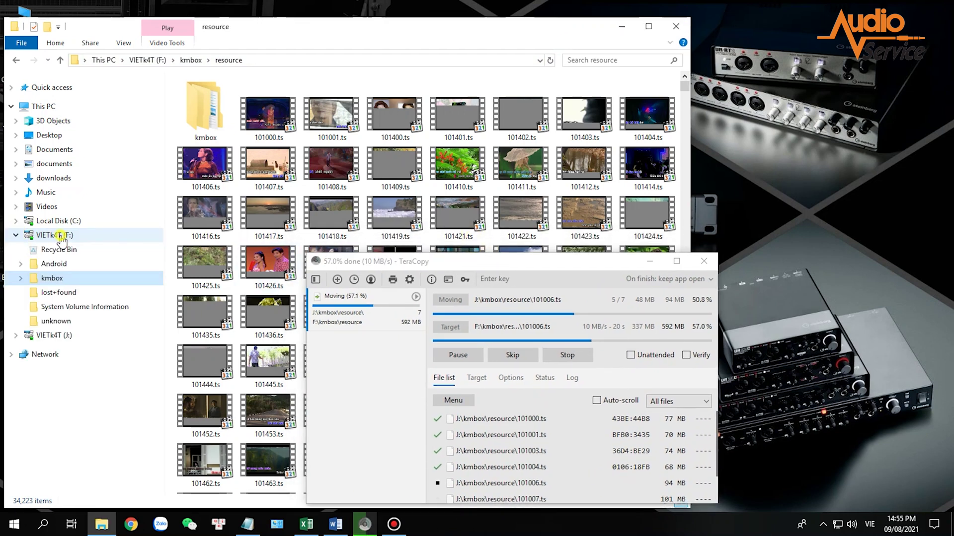
pyautogui.click(61, 235)
pyautogui.doubleClick(219, 108)
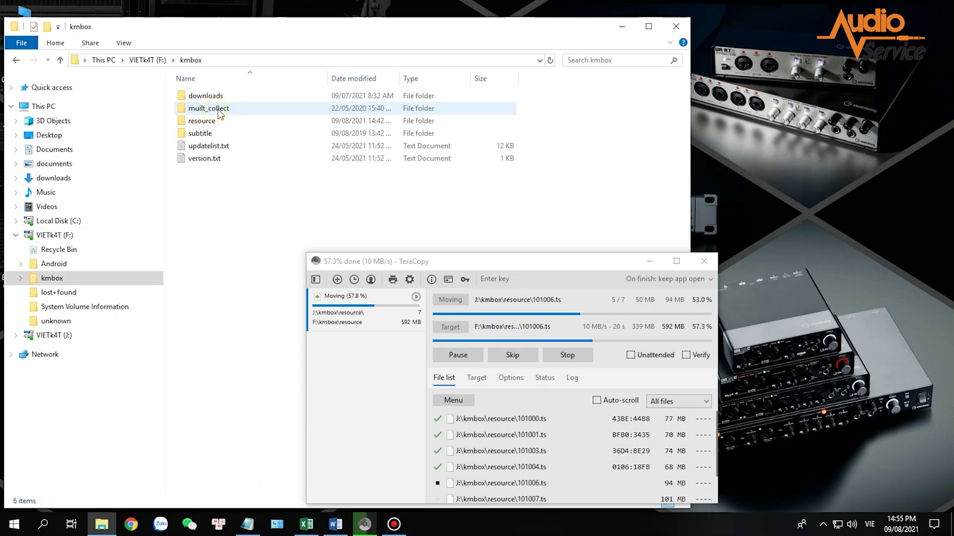
pyautogui.doubleClick(226, 121)
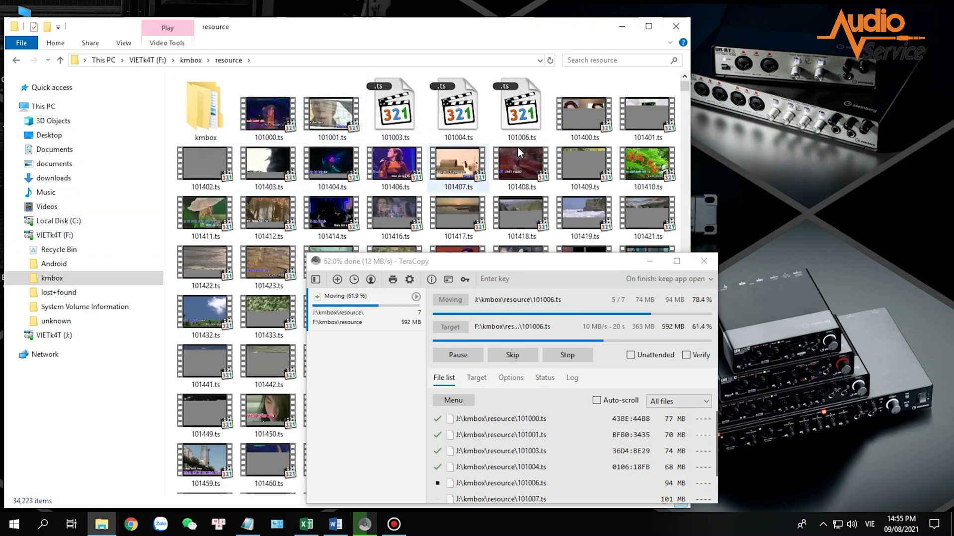
# Reposition the TeraCopy window below the first rows of song files and follow the ongoing transfer
pyautogui.click(542, 263)
pyautogui.moveTo(552, 257); pyautogui.dragTo(528, 216)
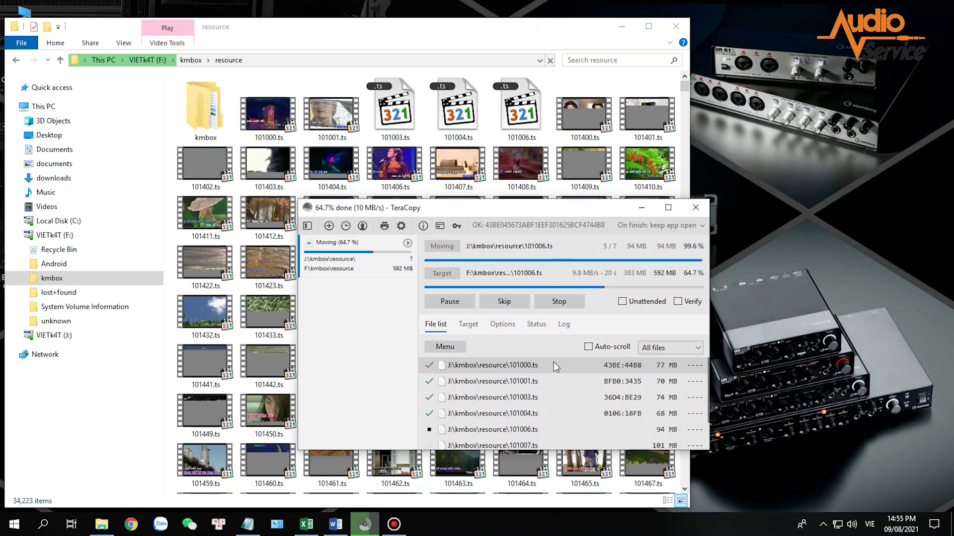
pyautogui.moveTo(541, 210); pyautogui.dragTo(480, 224)
pyautogui.scroll(-1, 487, 383)
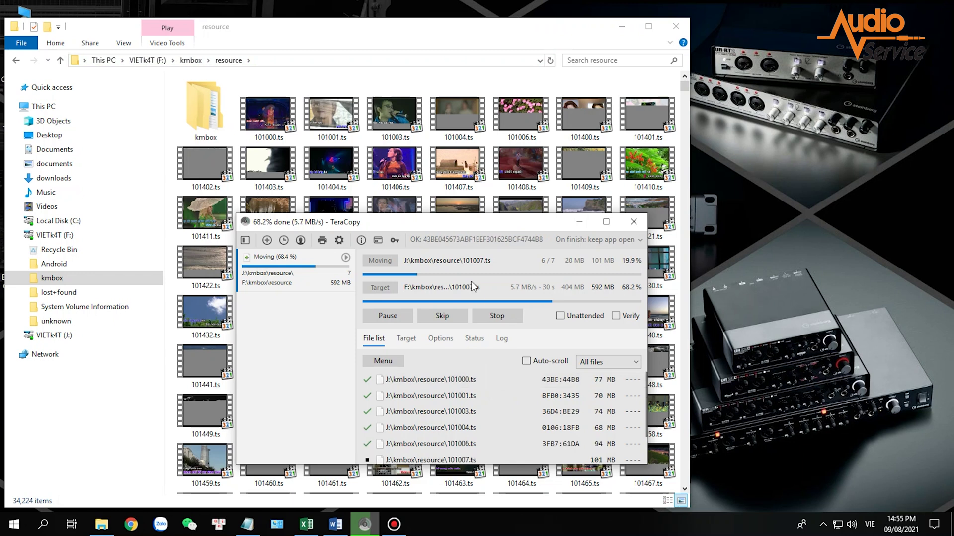
pyautogui.moveTo(454, 226); pyautogui.dragTo(485, 248)
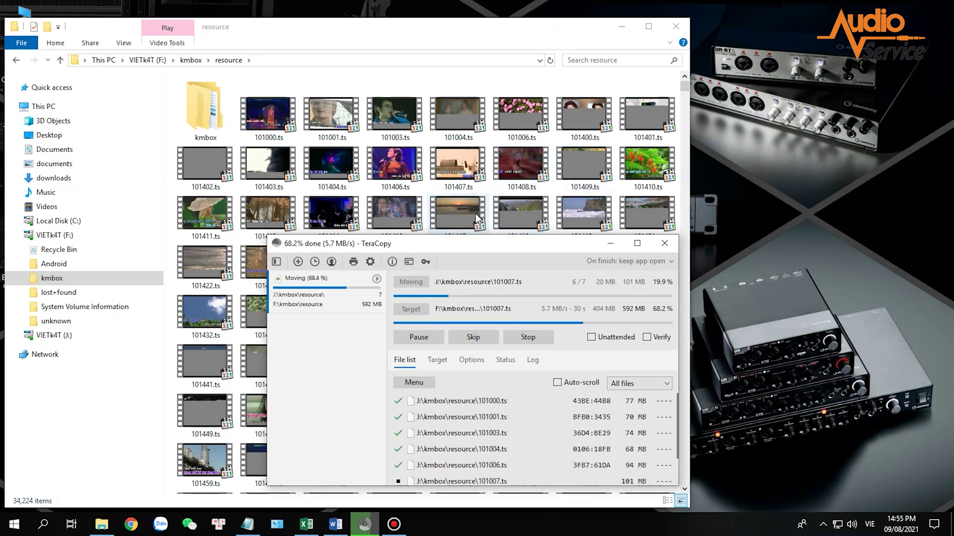
pyautogui.moveTo(524, 242); pyautogui.dragTo(554, 236)
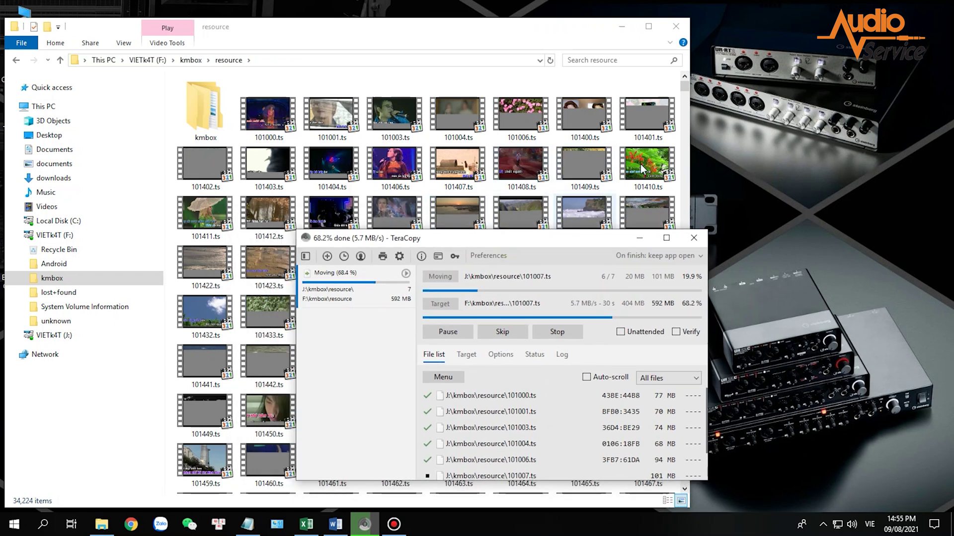
# Collapse drive F: in the folder tree and check the last entries of the TeraCopy file list, 101007.ts and 101008.ts
pyautogui.click(15, 235)
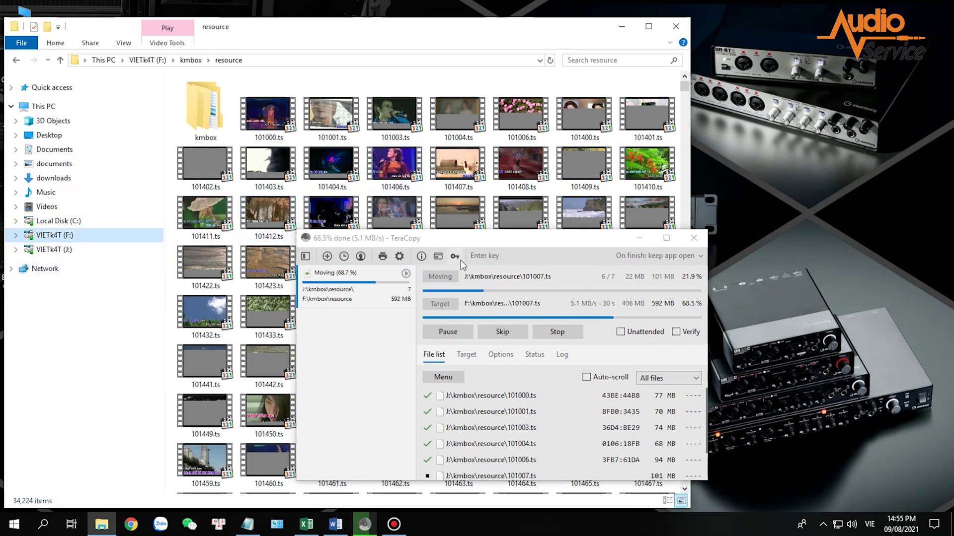
pyautogui.moveTo(500, 242); pyautogui.dragTo(566, 223)
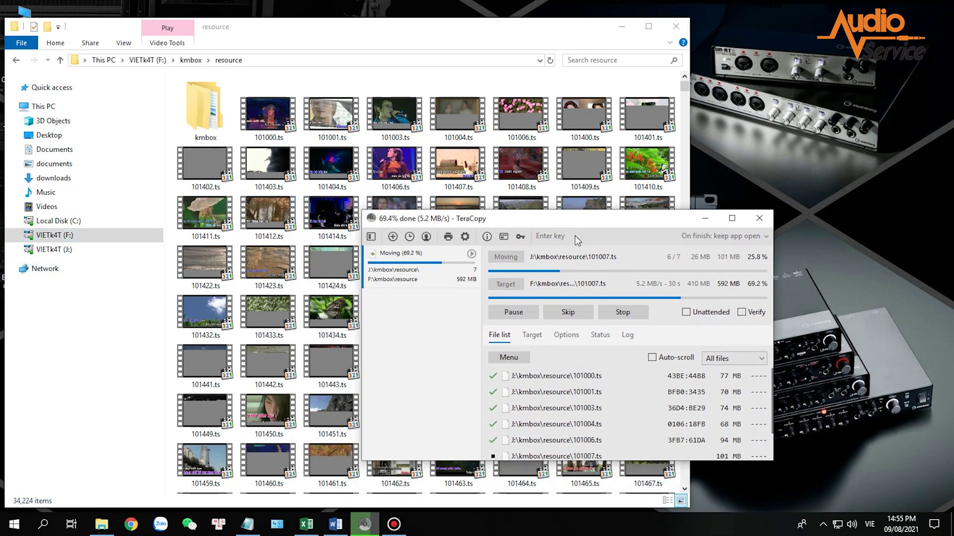
pyautogui.scroll(-1, 609, 369)
pyautogui.moveTo(660, 213); pyautogui.dragTo(625, 152)
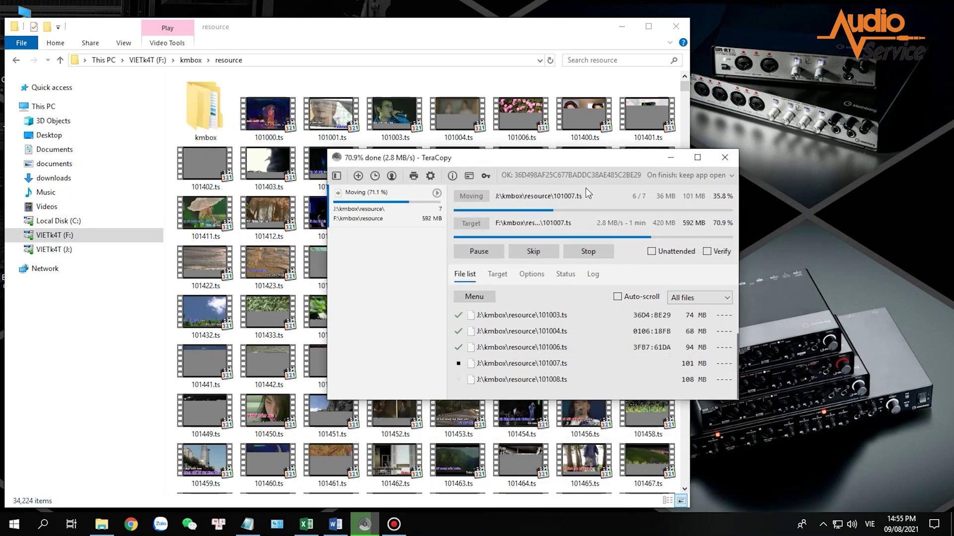
pyautogui.moveTo(586, 158); pyautogui.dragTo(476, 251)
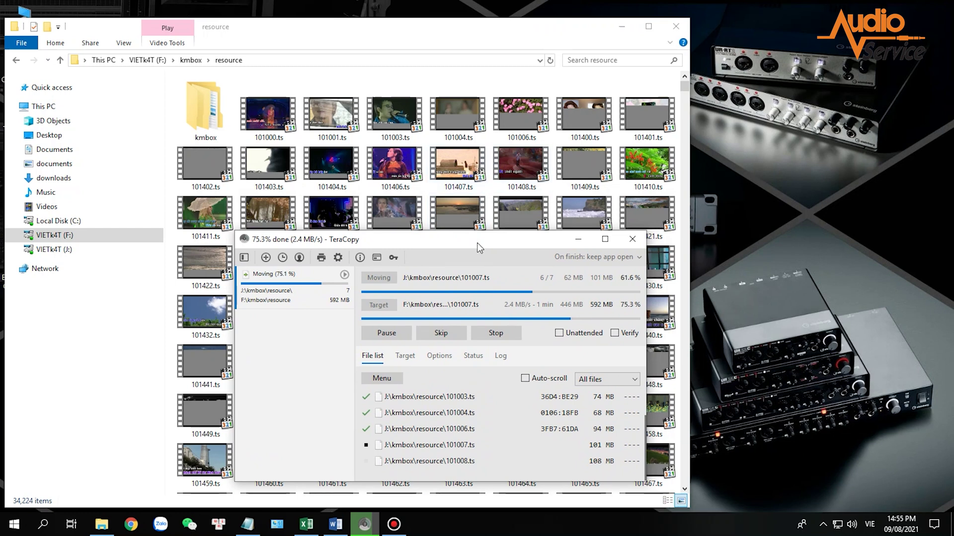
pyautogui.moveTo(466, 243); pyautogui.dragTo(487, 262)
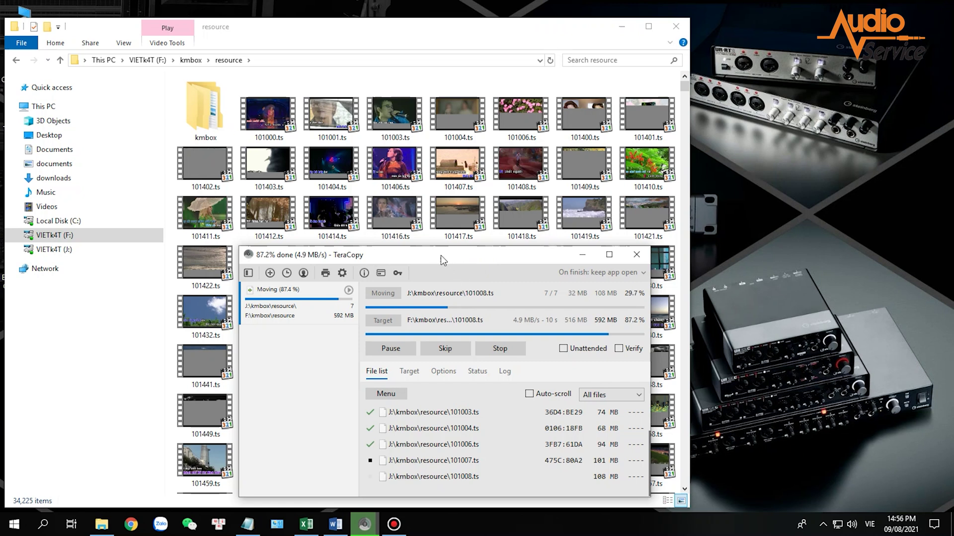
pyautogui.moveTo(440, 255)
pyautogui.mouseDown()
pyautogui.moveTo(478, 225)
pyautogui.moveTo(554, 222)
pyautogui.moveTo(443, 249)
pyautogui.mouseUp()
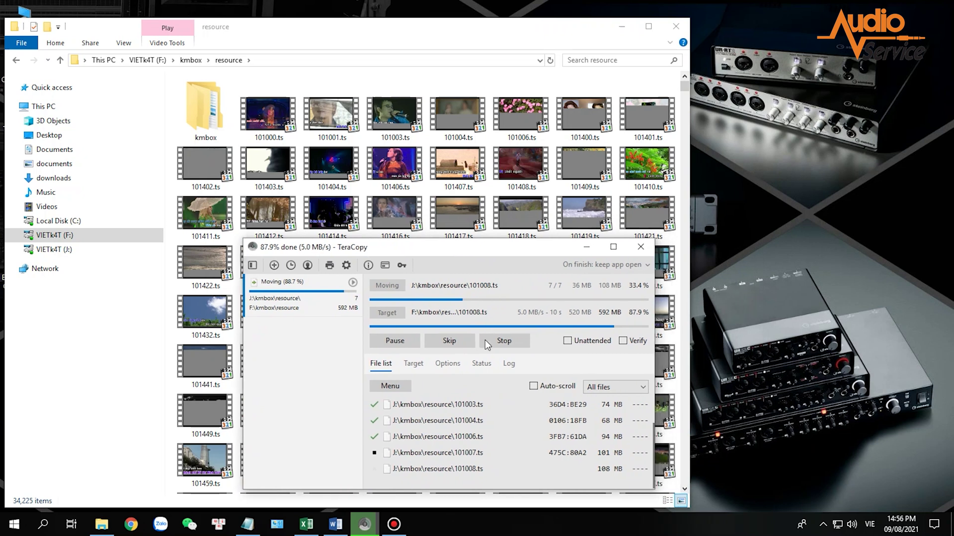
# Open drive F:'s kmbox\resource folder again and check for 101007.ts and 101008.ts
pyautogui.click(53, 236)
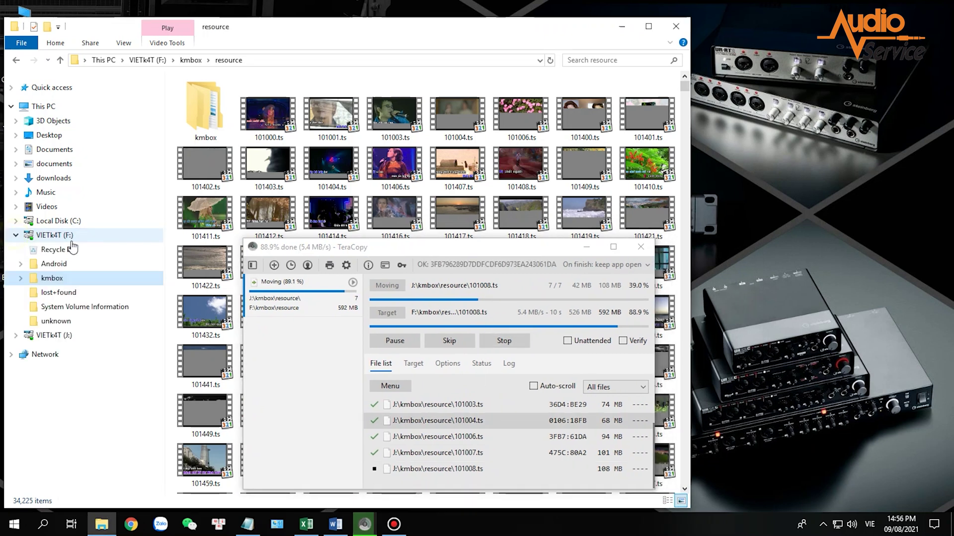
pyautogui.doubleClick(234, 107)
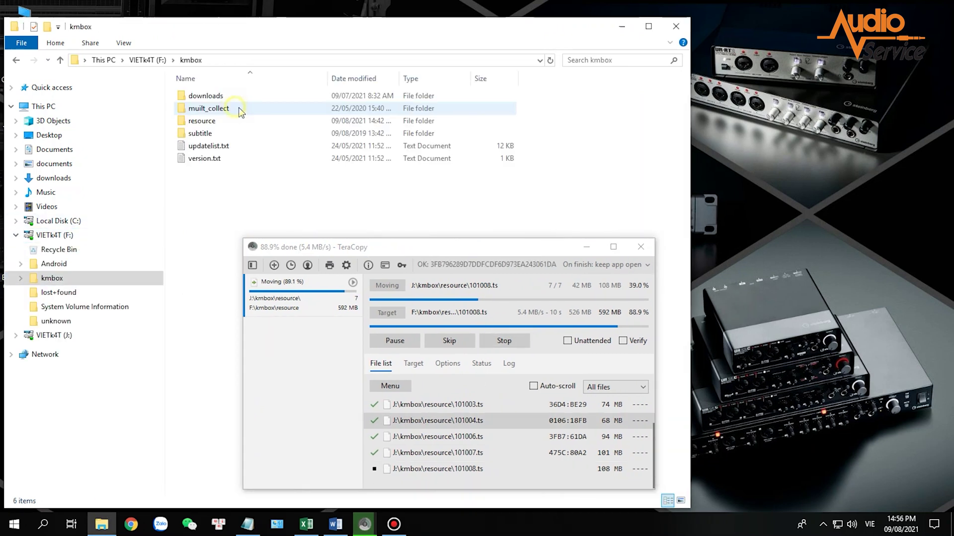
pyautogui.doubleClick(240, 121)
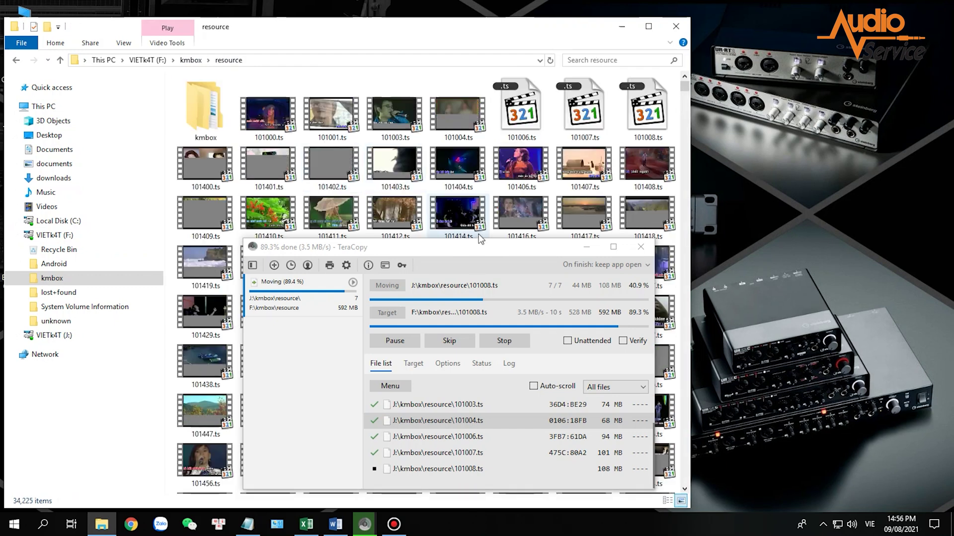
pyautogui.moveTo(515, 251); pyautogui.dragTo(498, 247)
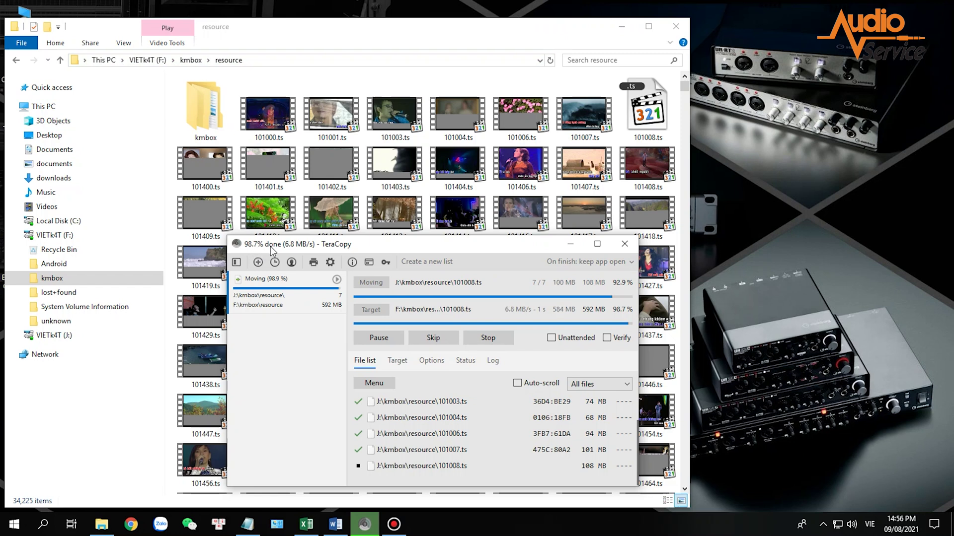
pyautogui.moveTo(427, 249); pyautogui.dragTo(445, 258)
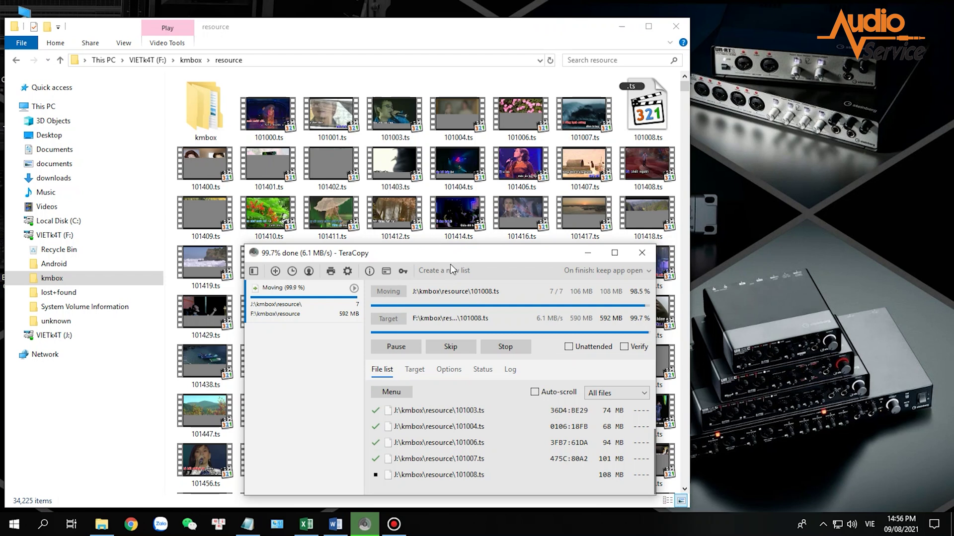
pyautogui.moveTo(462, 252)
pyautogui.mouseDown()
pyautogui.moveTo(463, 204)
pyautogui.moveTo(476, 208)
pyautogui.moveTo(449, 205)
pyautogui.moveTo(470, 217)
pyautogui.moveTo(461, 246)
pyautogui.mouseUp()
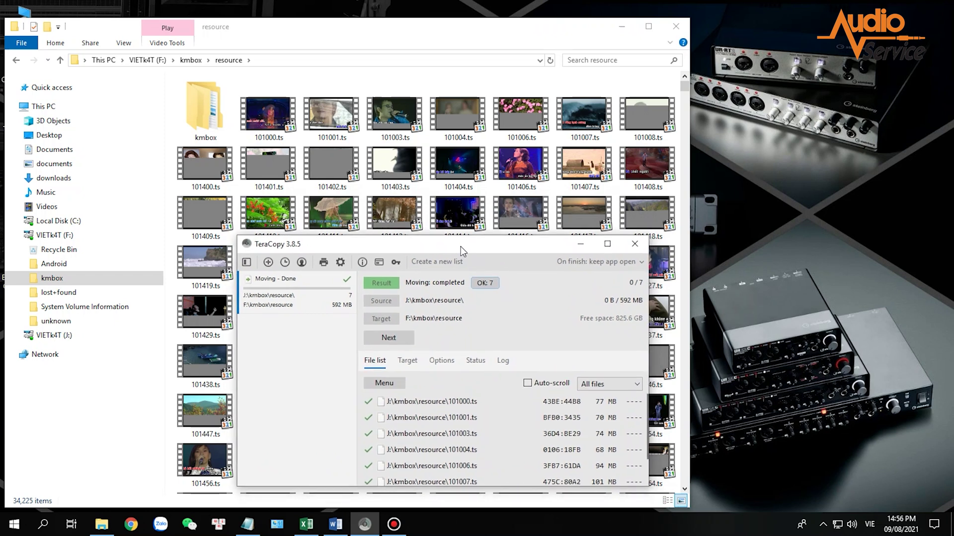
pyautogui.moveTo(461, 246); pyautogui.dragTo(454, 243)
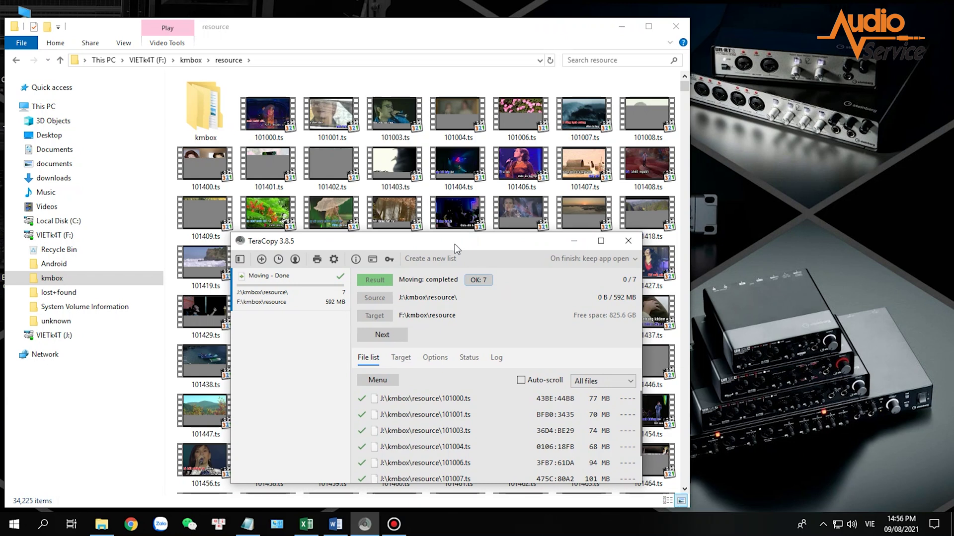
pyautogui.moveTo(455, 249); pyautogui.dragTo(443, 208)
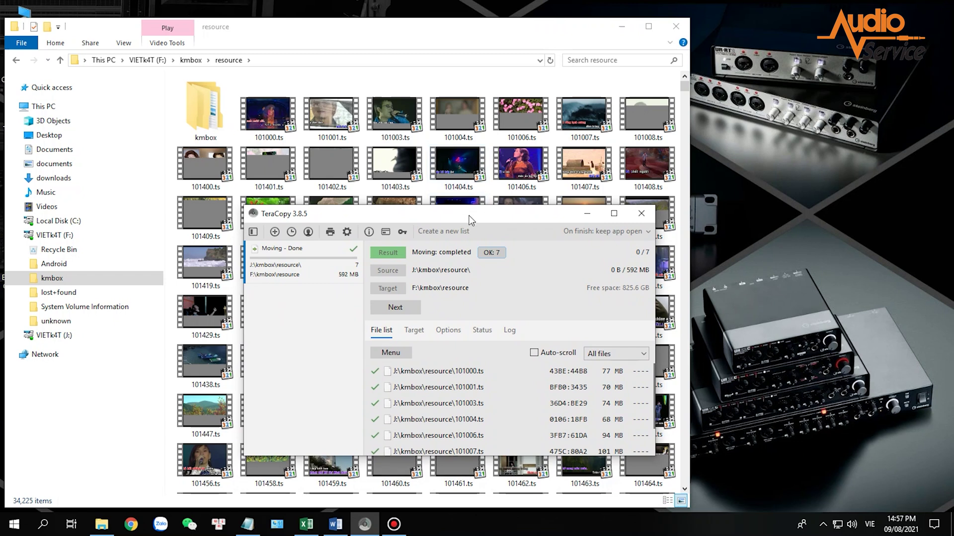
# Move the TeraCopy window off the top rows and look through the song files in drive F:'s resource folder
pyautogui.moveTo(475, 216); pyautogui.dragTo(478, 264)
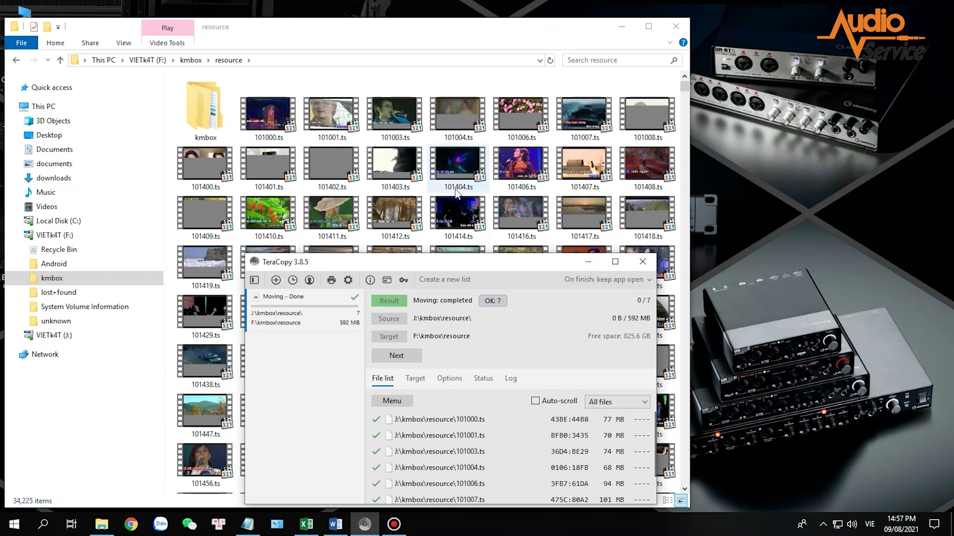
pyautogui.scroll(-10, 456, 194)
pyautogui.scroll(3, 452, 194)
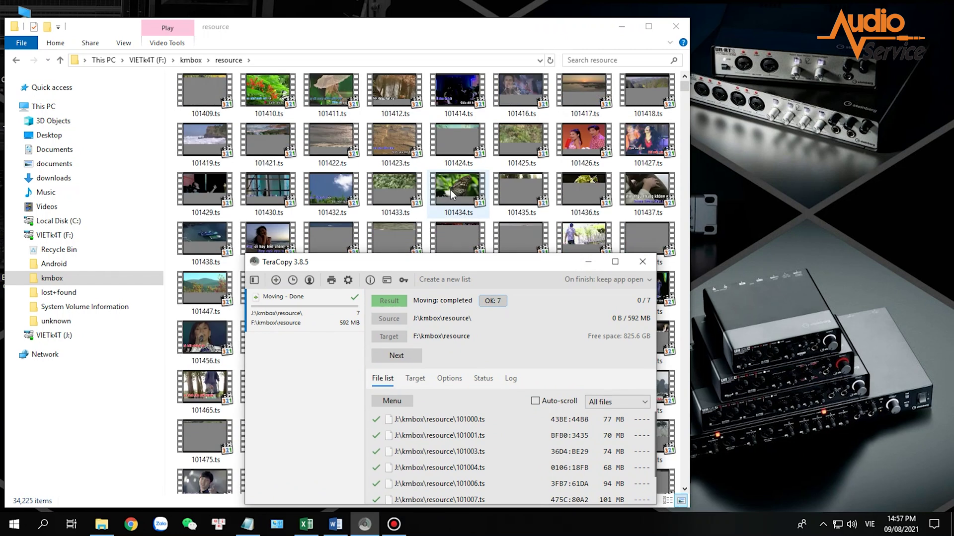
pyautogui.scroll(3, 450, 190)
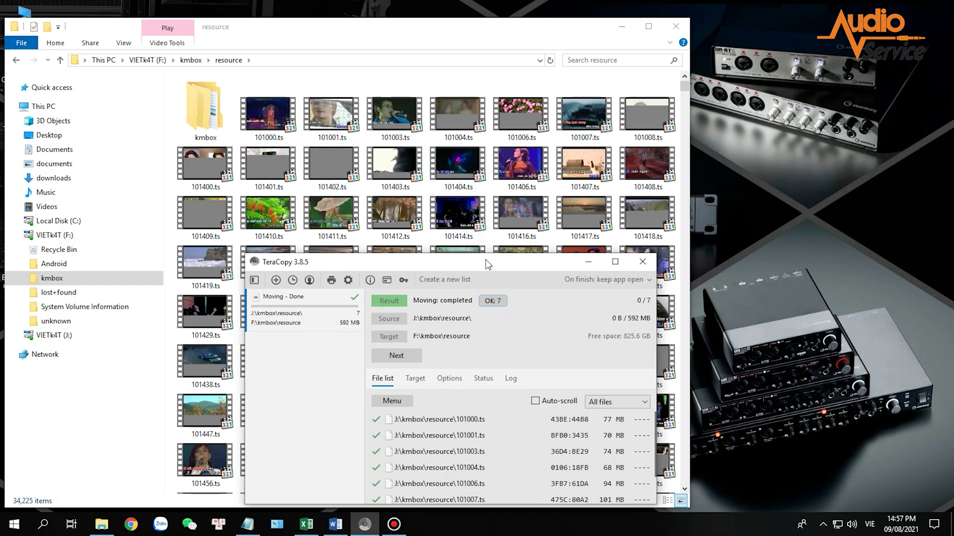
pyautogui.moveTo(477, 260); pyautogui.dragTo(477, 206)
pyautogui.moveTo(479, 200); pyautogui.dragTo(483, 154)
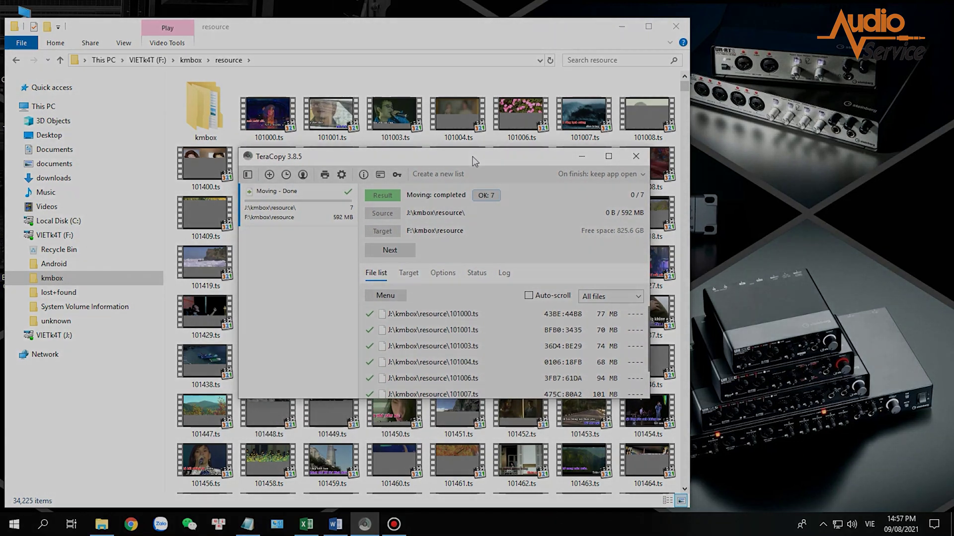
pyautogui.moveTo(484, 161); pyautogui.dragTo(473, 235)
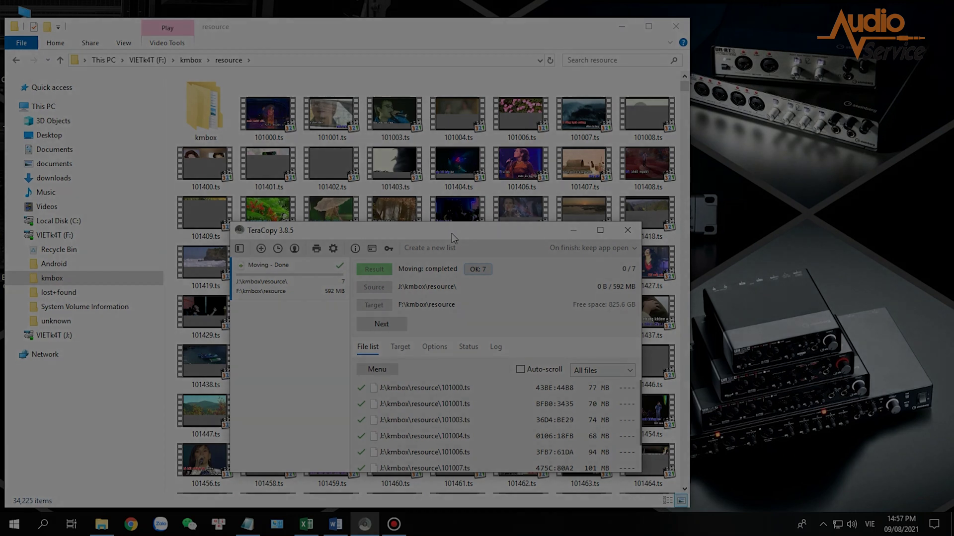
pyautogui.moveTo(450, 235); pyautogui.dragTo(454, 257)
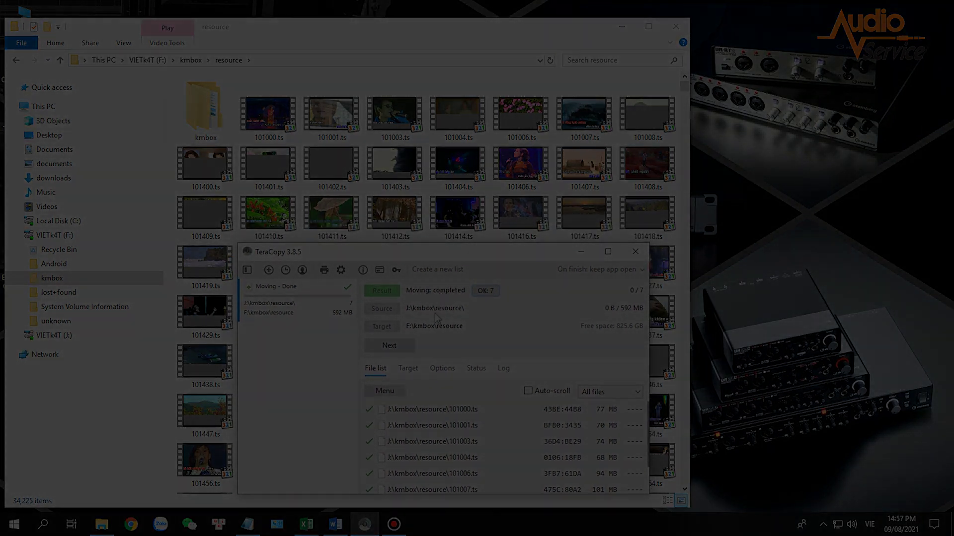